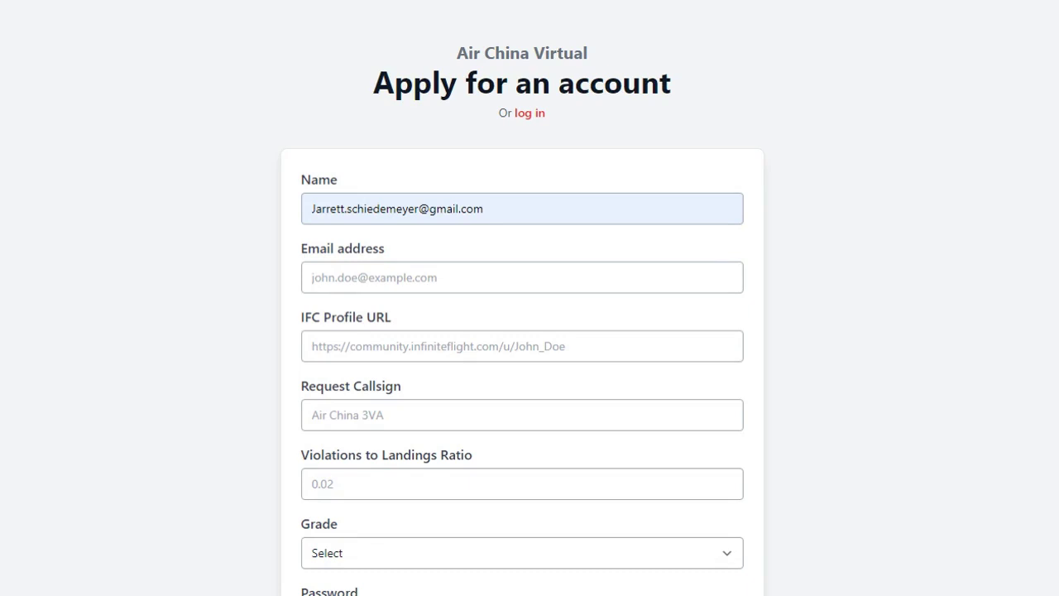
- Delete the e-mail wrongly entered in the Name field, leaving it empty for retyping
{"action": "left_click_drag", "start_coordinate": [489, 208], "coordinate": [192, 197]}
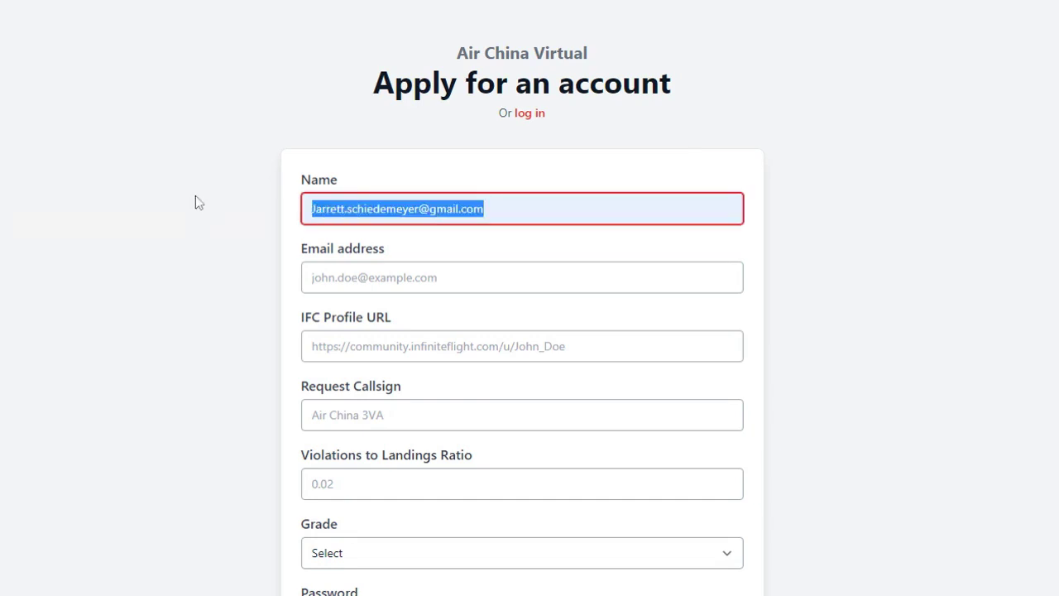
{"action": "key", "text": "BackSpace"}
{"action": "left_click", "coordinate": [203, 190]}
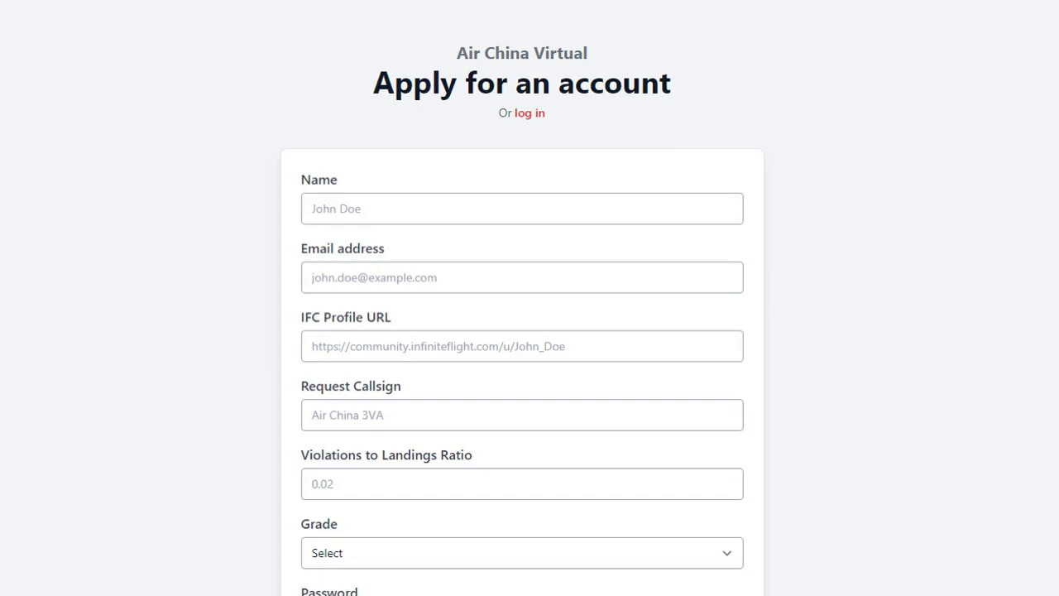
{"action": "left_click", "coordinate": [319, 208]}
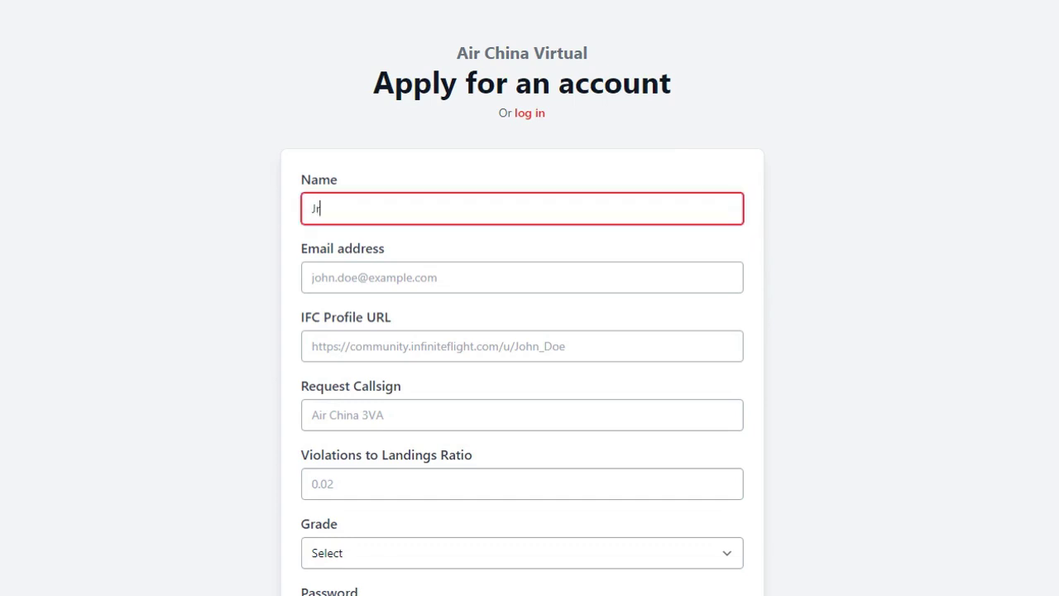
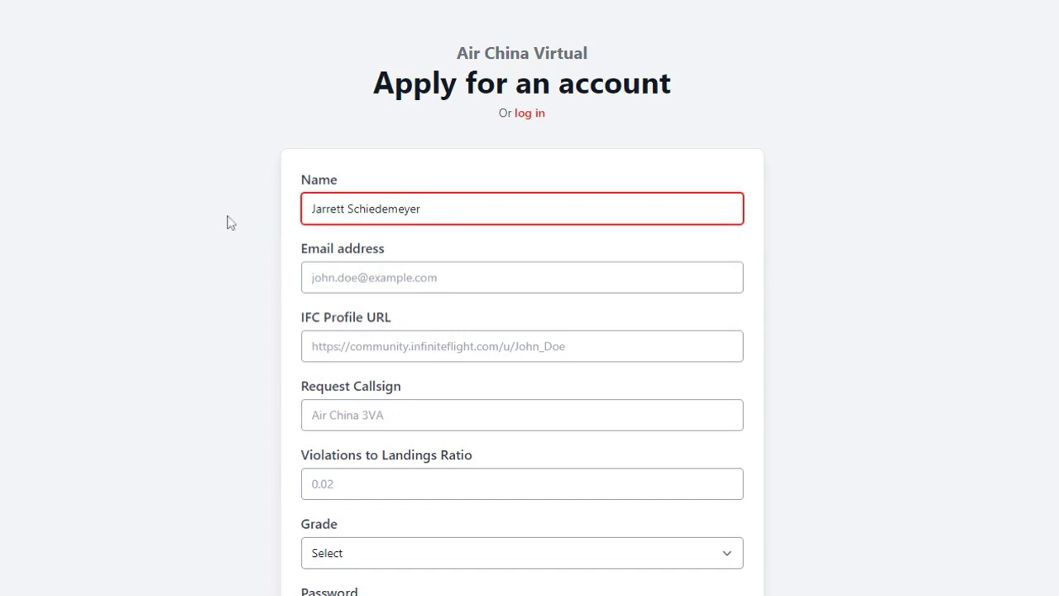
- Enter the applicant's full name in Name and their e-mail in Email address
{"action": "key", "text": "Tab"}
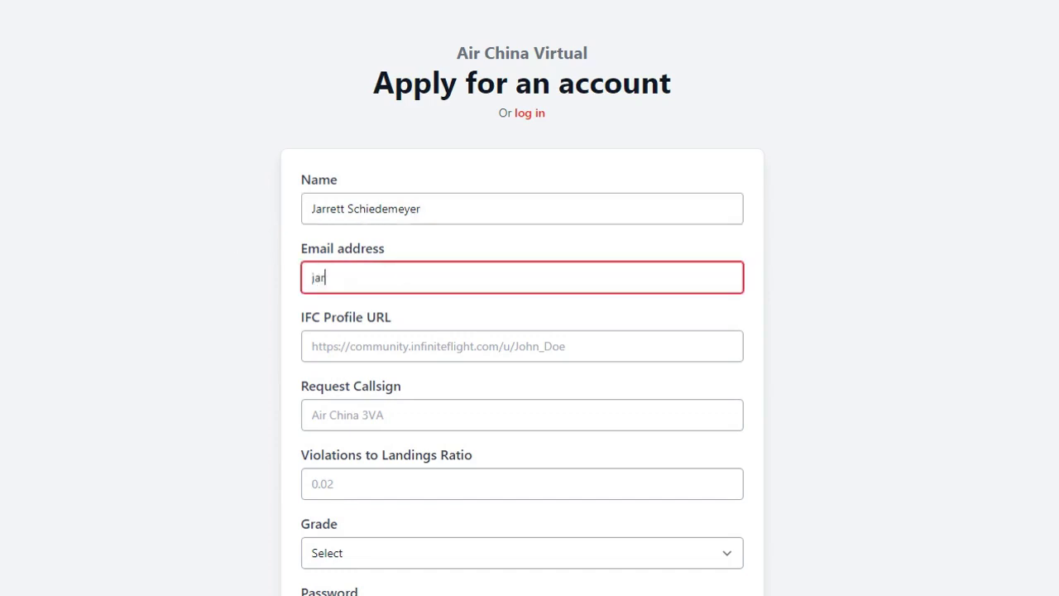
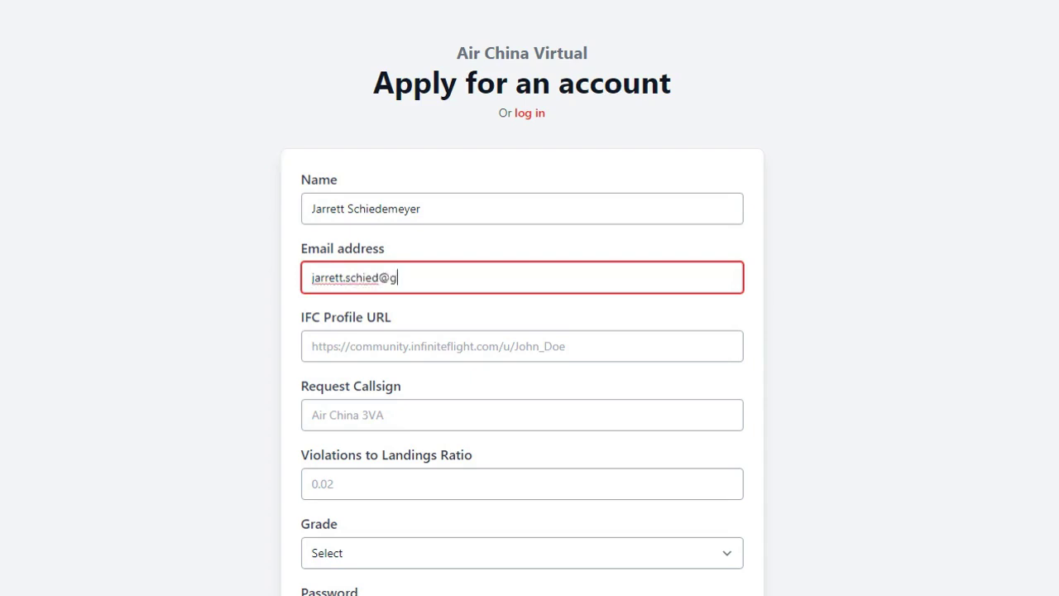
{"action": "left_click", "coordinate": [678, 5]}
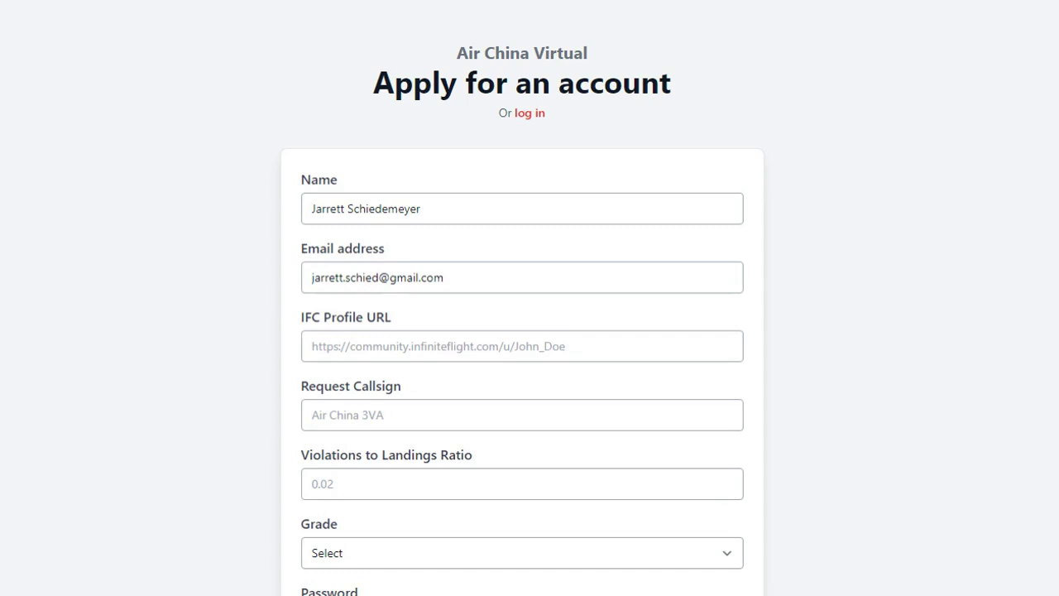
- Paste the applicant's Infinite Flight Community profile link into the IFC Profile URL field
{"action": "left_click", "coordinate": [366, 283]}
{"action": "left_click", "coordinate": [445, 277]}
{"action": "key", "text": "Tab"}
{"action": "left_click", "coordinate": [242, 305]}
{"action": "left_click", "coordinate": [307, 345]}
{"action": "type", "text": "https://community.infiniteflight.com/u/jarrettflies/summary"}
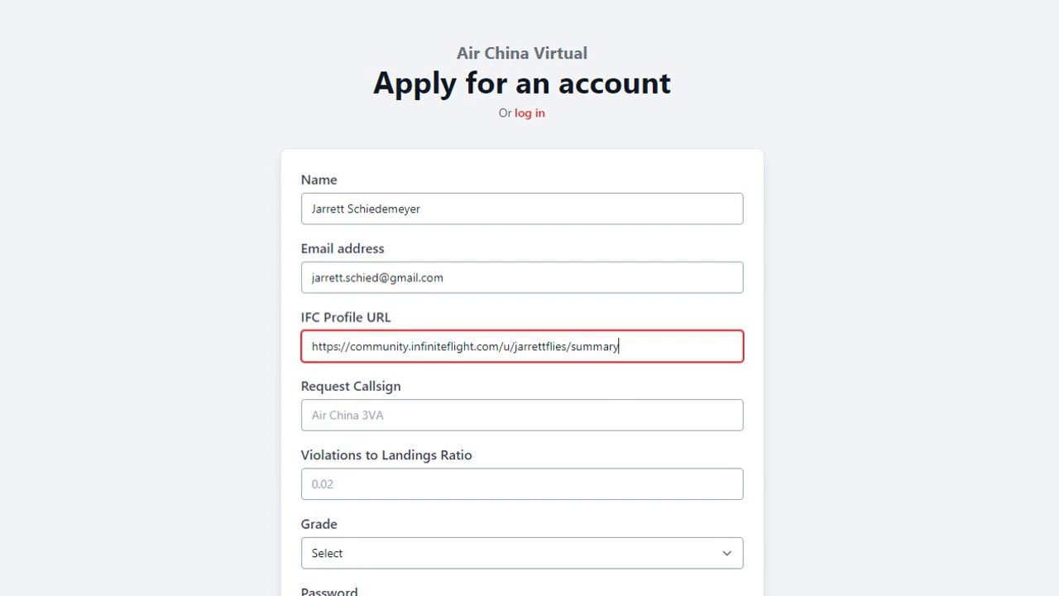
{"action": "left_click", "coordinate": [321, 378]}
{"action": "left_click", "coordinate": [313, 415]}
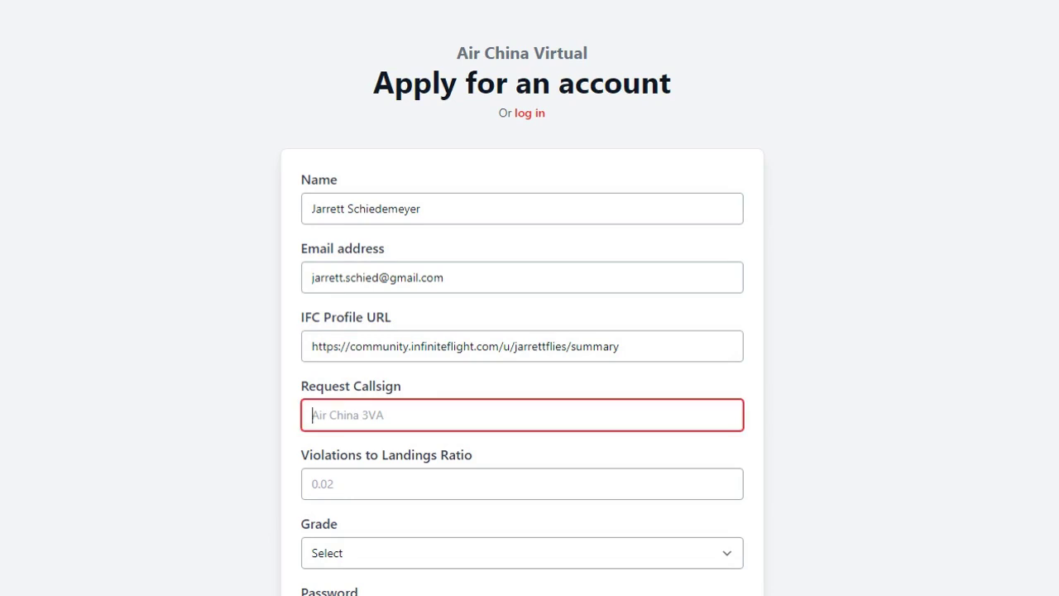
{"action": "left_click", "coordinate": [239, 358]}
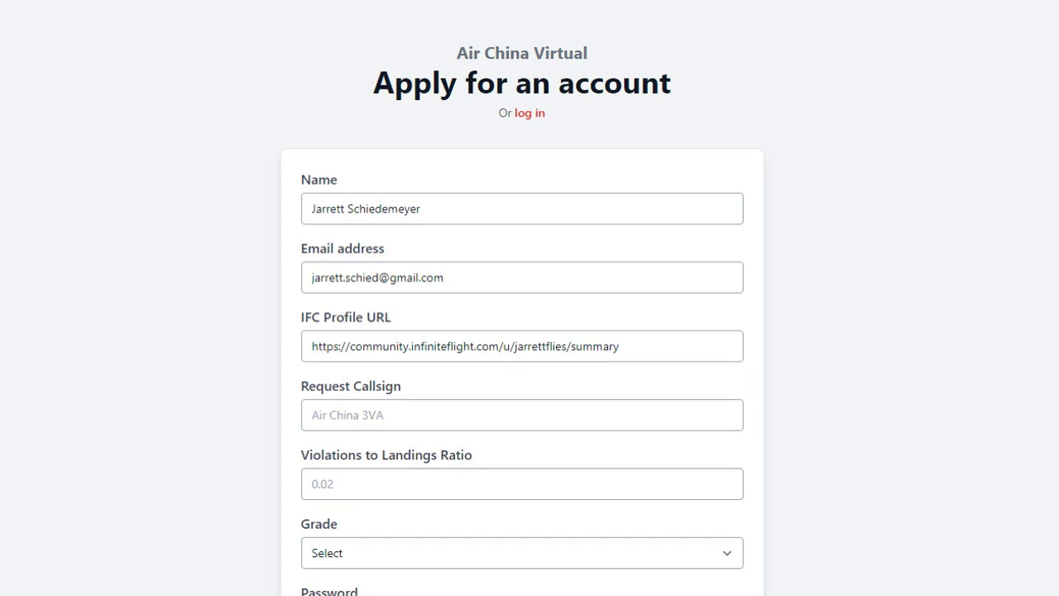
- Request the callsign 'Air China 100VA'
{"action": "left_click", "coordinate": [313, 414]}
{"action": "type", "text": "Air China 100VA"}
{"action": "left_click", "coordinate": [214, 395]}
{"action": "scroll", "coordinate": [213, 442], "scroll_direction": "down", "scroll_amount": 3}
- Enter 0.01 as the violations-to-landings ratio and choose Grade 3
{"action": "left_click", "coordinate": [361, 266]}
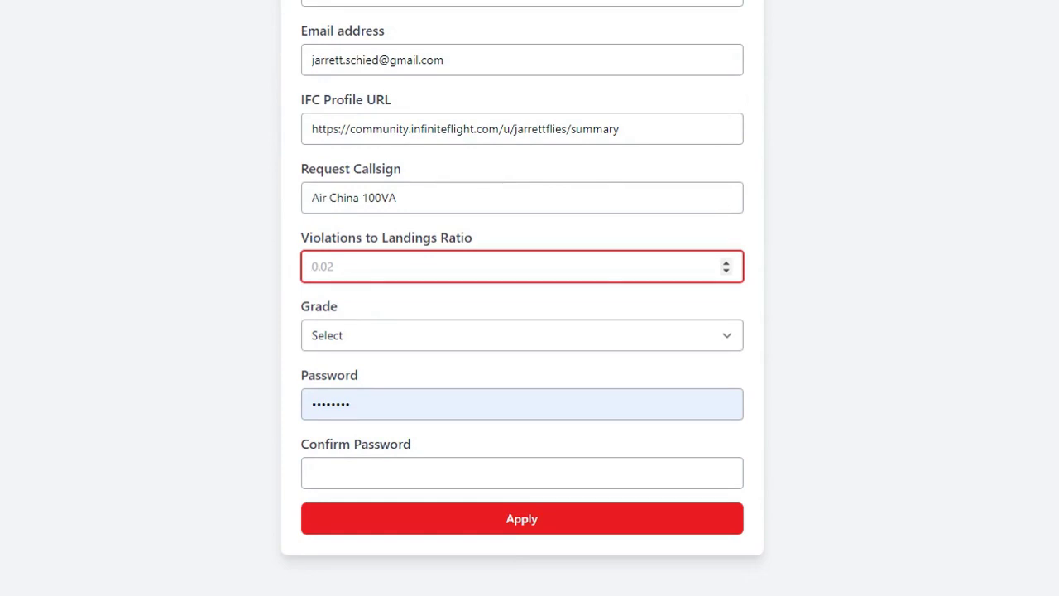
{"action": "type", "text": "0.01"}
{"action": "left_click", "coordinate": [199, 297]}
{"action": "left_click", "coordinate": [376, 333]}
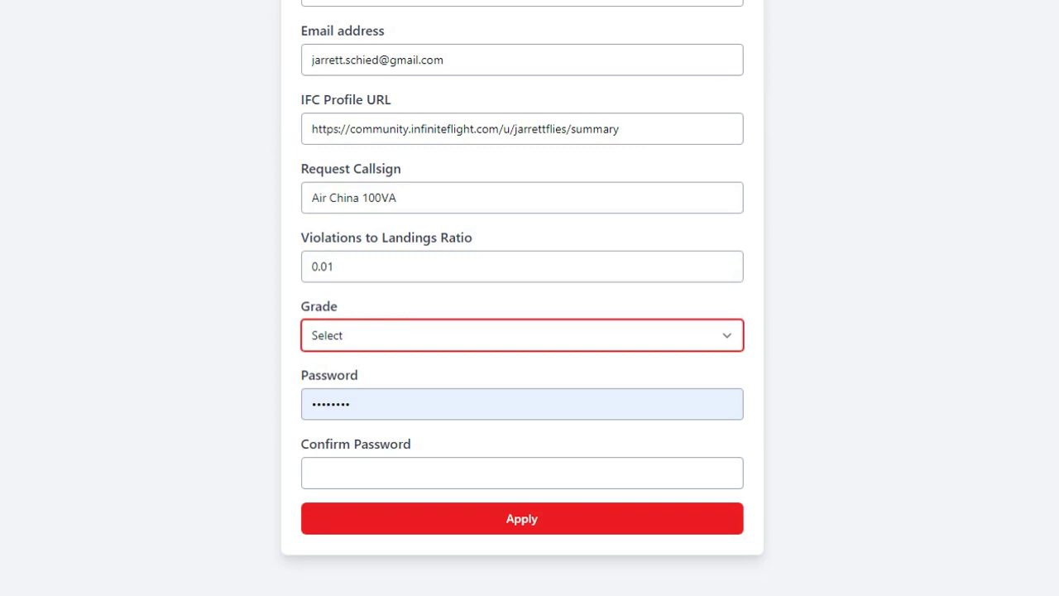
{"action": "key", "text": "Down"}
{"action": "key", "text": "Down"}
{"action": "key", "text": "Down"}
{"action": "key", "text": "Tab"}
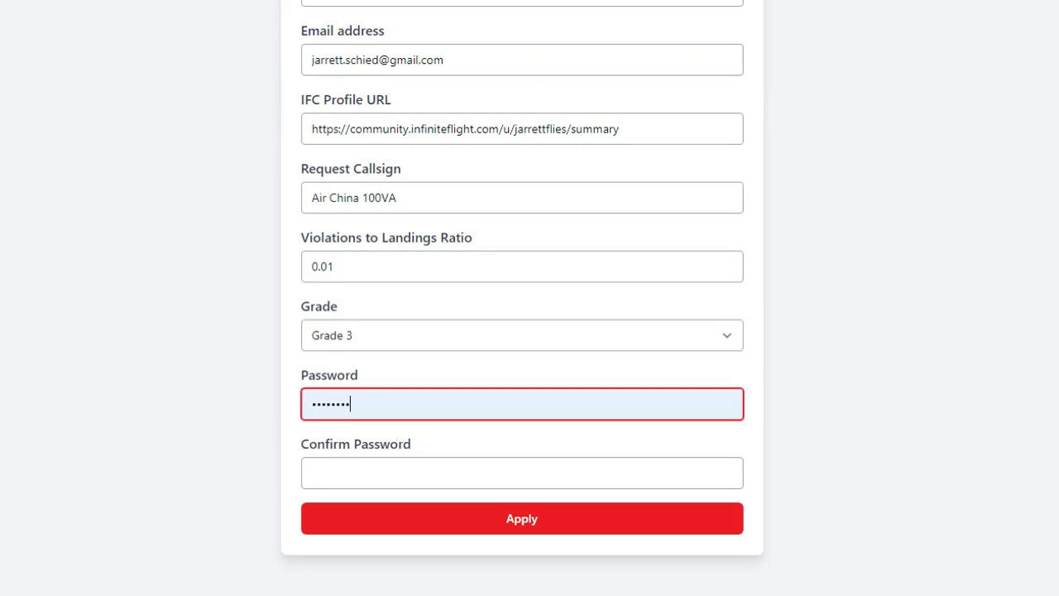
- Clear the prefilled password and enter the account password in Password and Confirm Password
{"action": "key", "text": "ctrl+a"}
{"action": "key", "text": "BackSpace"}
{"action": "left_click", "coordinate": [177, 315]}
{"action": "left_click", "coordinate": [521, 404]}
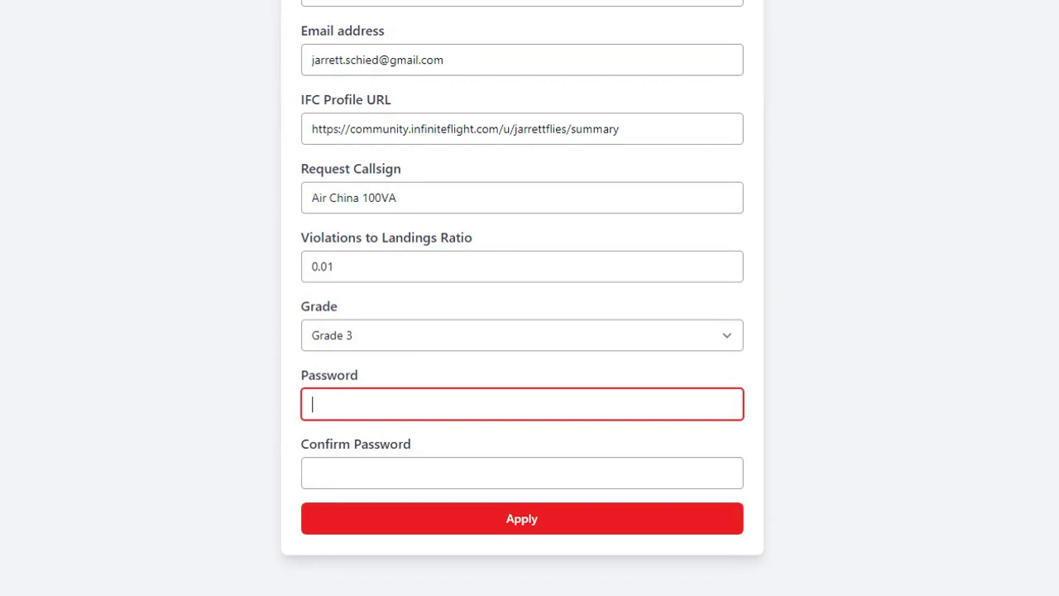
{"action": "type", "text": "12345678"}
{"action": "left_click", "coordinate": [521, 473]}
{"action": "type", "text": "12345678"}
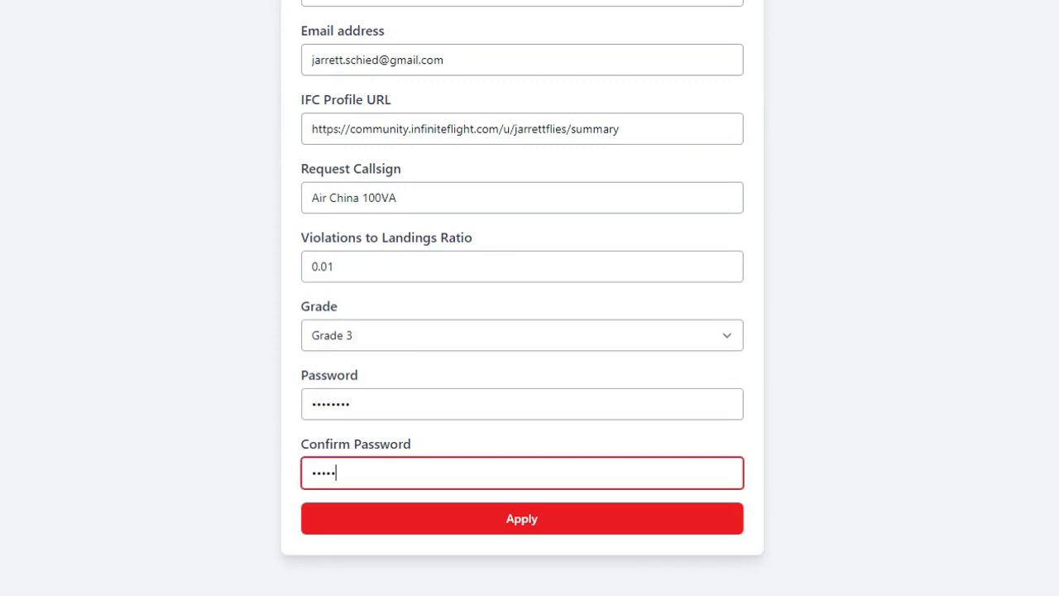
{"action": "scroll", "coordinate": [171, 339], "scroll_direction": "up", "scroll_amount": 3}
{"action": "scroll", "coordinate": [171, 339], "scroll_direction": "down", "scroll_amount": 3}
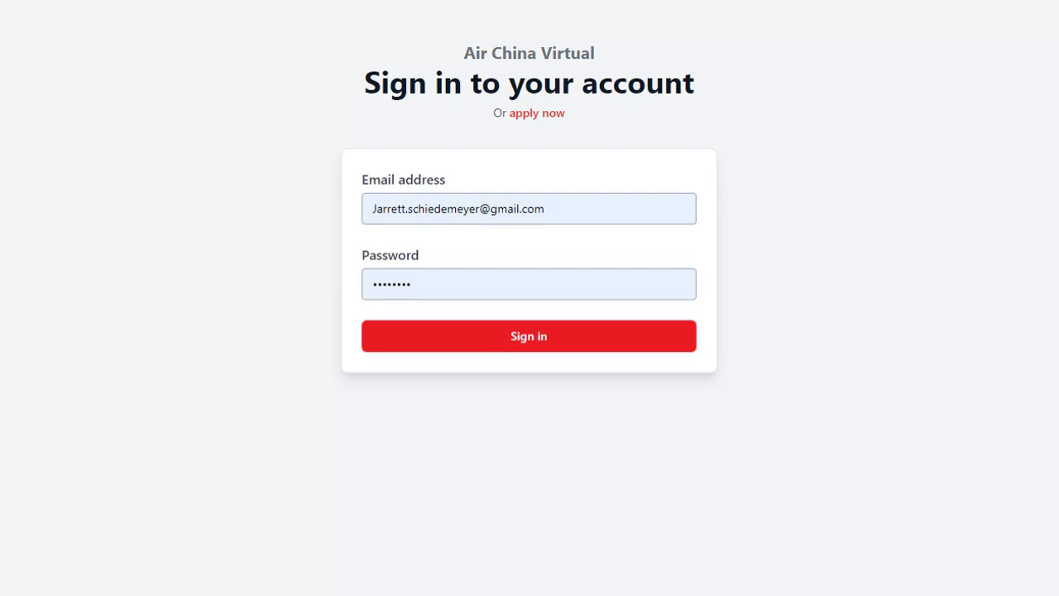
- Sign in to reach the pilot dashboard showing 2 PIREPs, 08:58 and Second Officer
{"action": "left_click", "coordinate": [599, 350]}
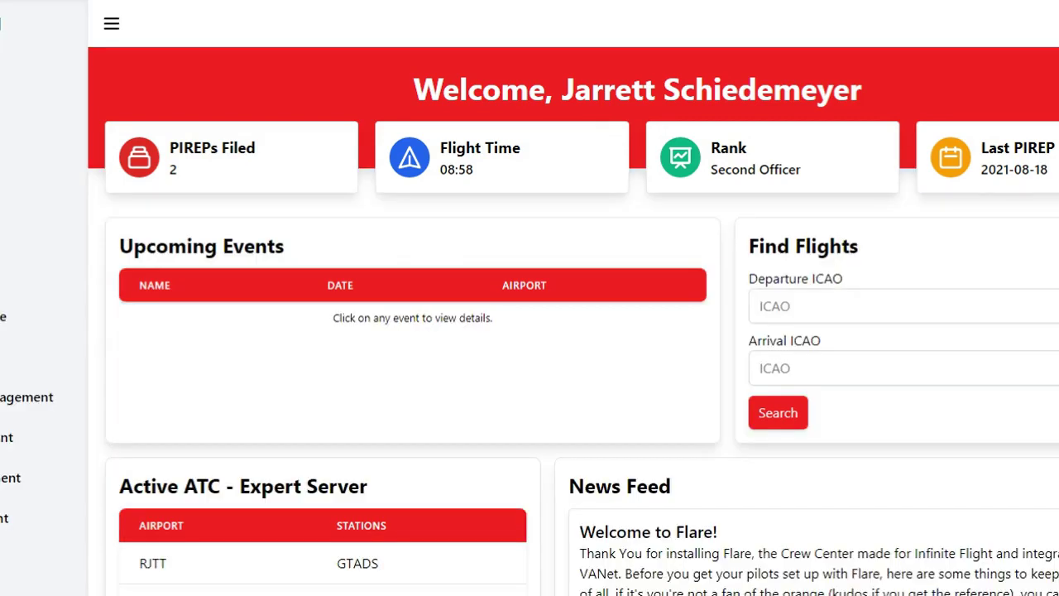
{"action": "left_click", "coordinate": [1051, 23]}
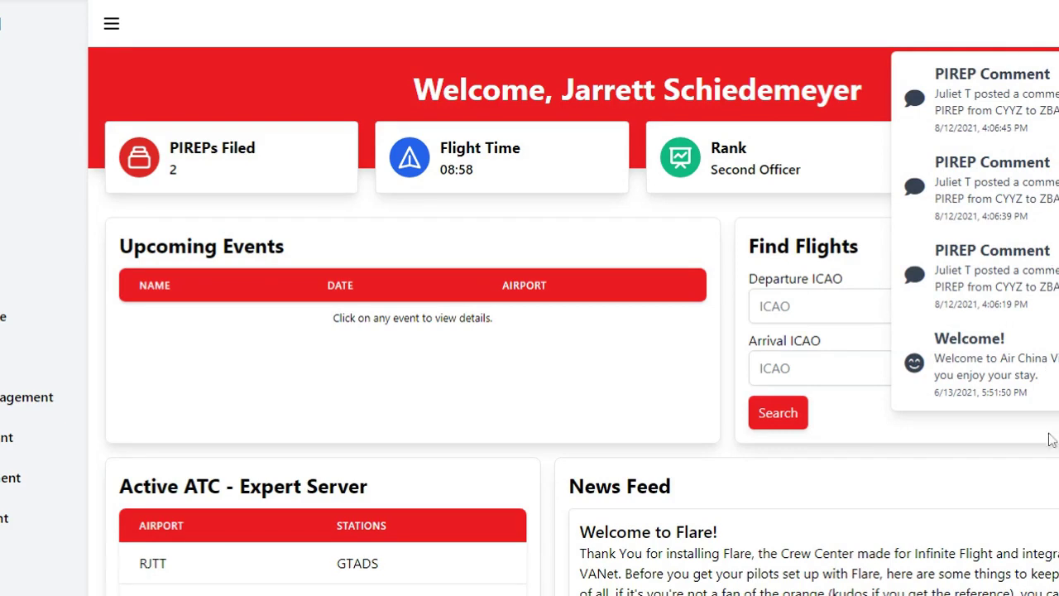
{"action": "left_click_drag", "start_coordinate": [935, 182], "coordinate": [1055, 203]}
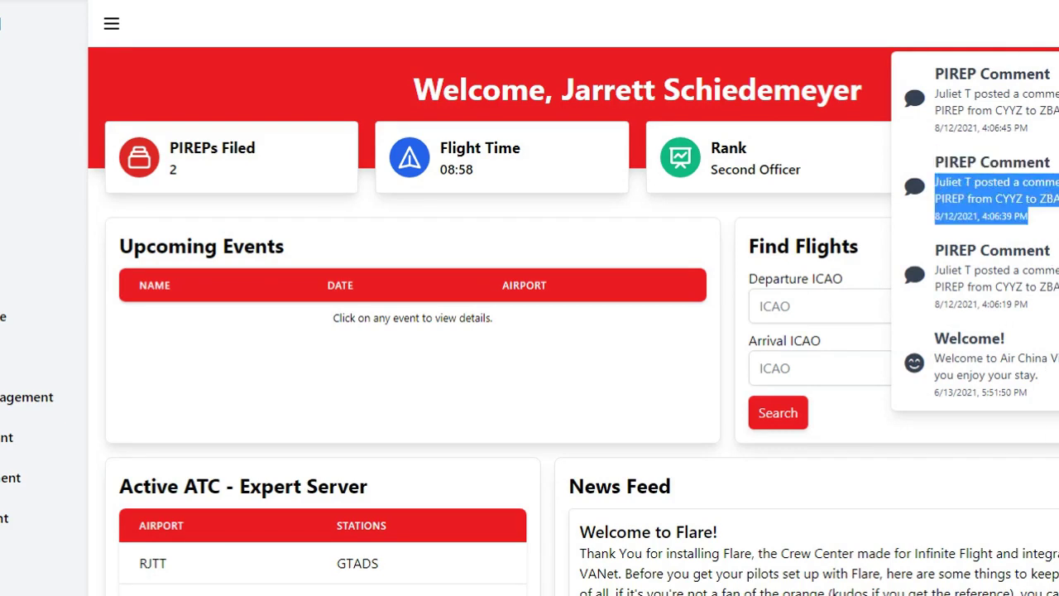
{"action": "left_click", "coordinate": [933, 189]}
{"action": "left_click_drag", "start_coordinate": [1054, 203], "coordinate": [952, 182]}
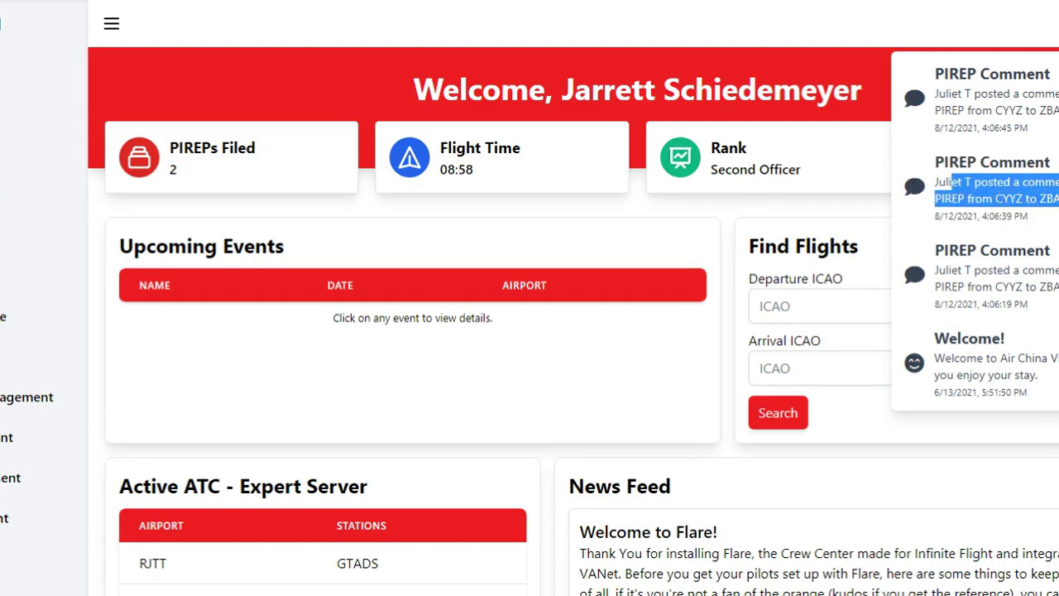
{"action": "left_click_drag", "start_coordinate": [1056, 382], "coordinate": [934, 358]}
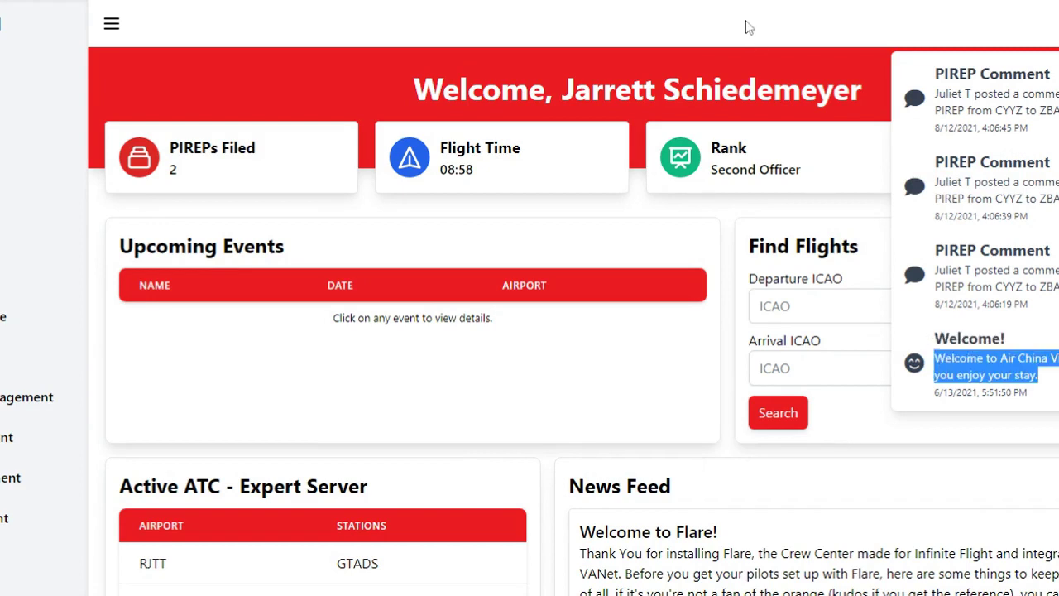
{"action": "left_click", "coordinate": [764, 39]}
{"action": "left_click_drag", "start_coordinate": [788, 170], "coordinate": [851, 204]}
{"action": "left_click", "coordinate": [703, 162]}
{"action": "left_click", "coordinate": [1014, 184]}
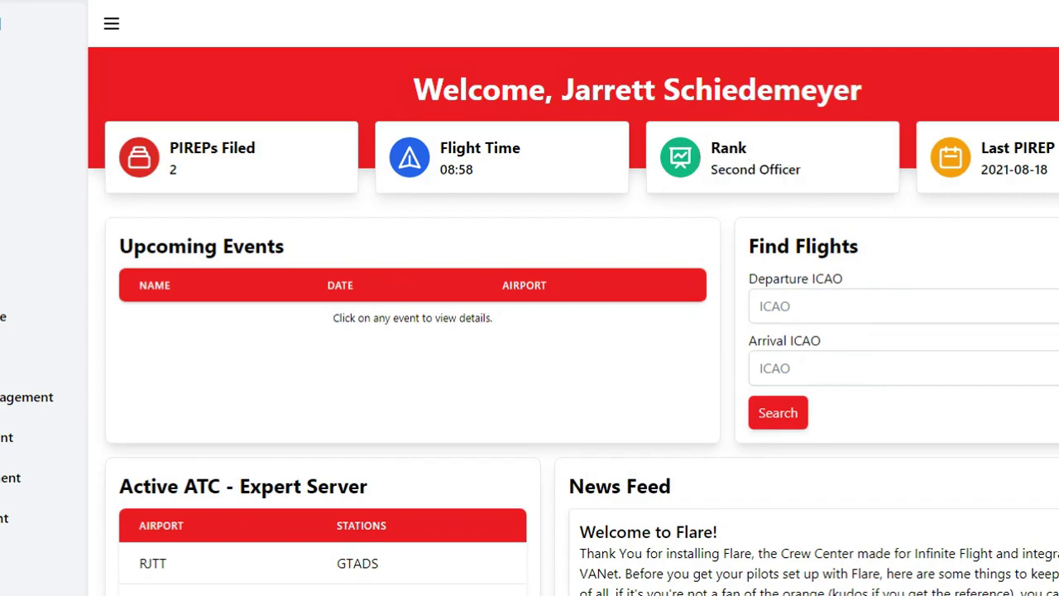
{"action": "double_click", "coordinate": [475, 173]}
{"action": "left_click", "coordinate": [207, 180]}
{"action": "left_click_drag", "start_coordinate": [278, 168], "coordinate": [162, 162]}
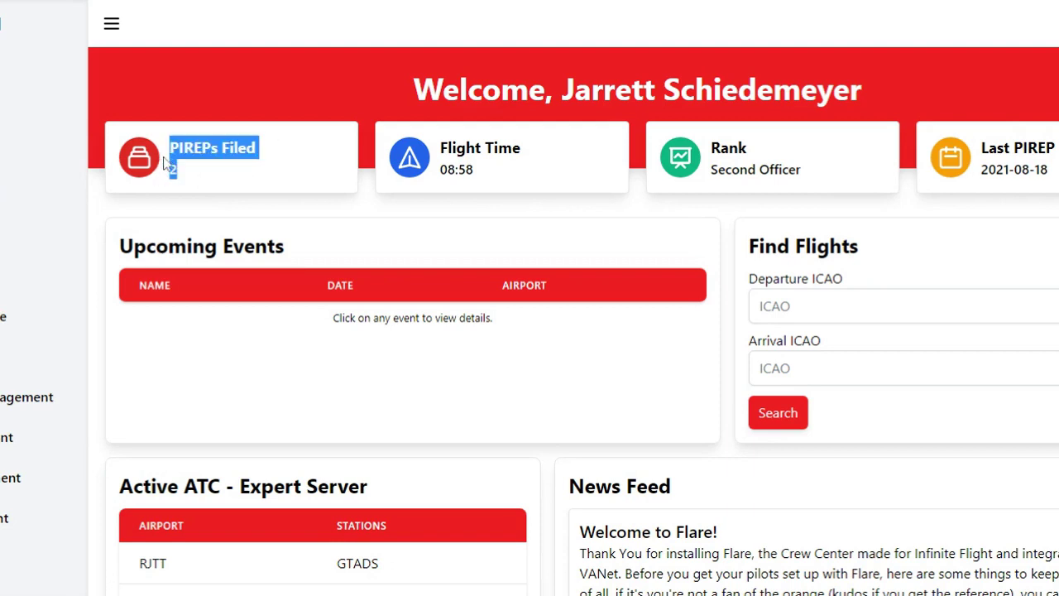
{"action": "left_click", "coordinate": [180, 169]}
{"action": "double_click", "coordinate": [182, 175]}
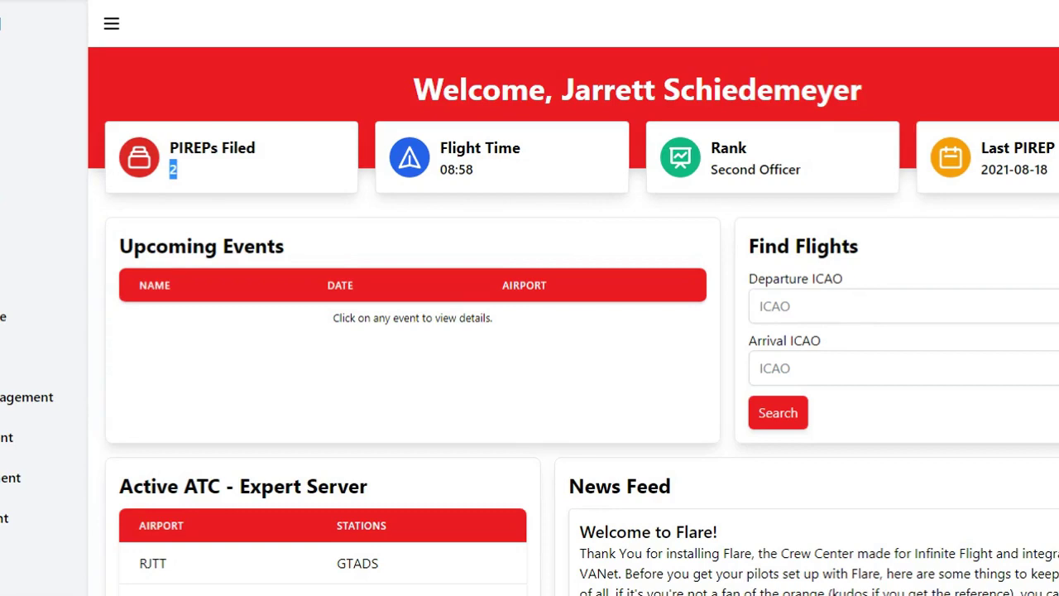
{"action": "left_click", "coordinate": [204, 177]}
{"action": "left_click_drag", "start_coordinate": [189, 172], "coordinate": [169, 142]}
{"action": "left_click_drag", "start_coordinate": [505, 170], "coordinate": [438, 170]}
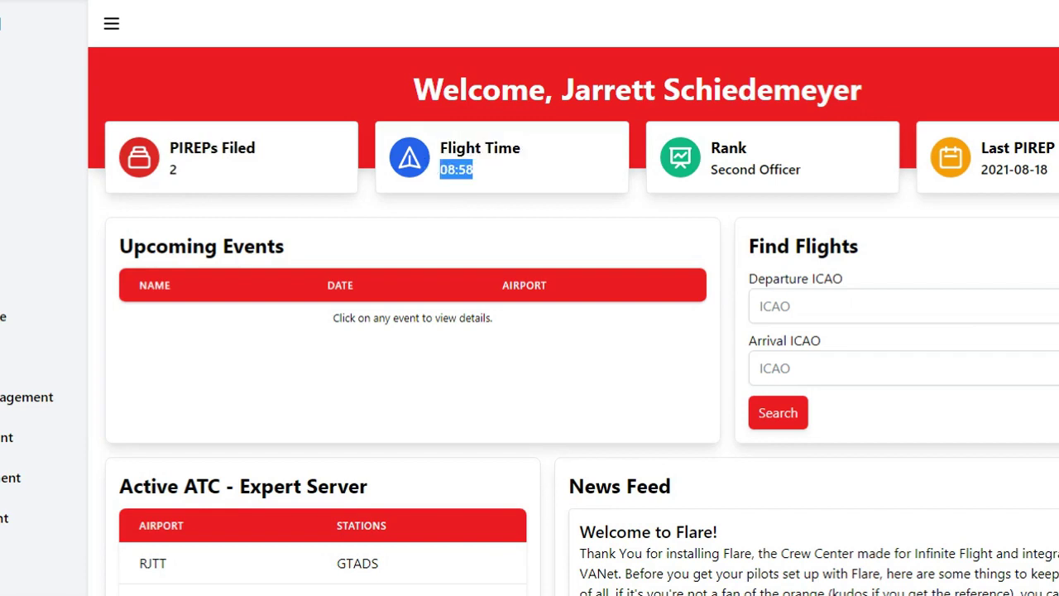
{"action": "left_click", "coordinate": [493, 177]}
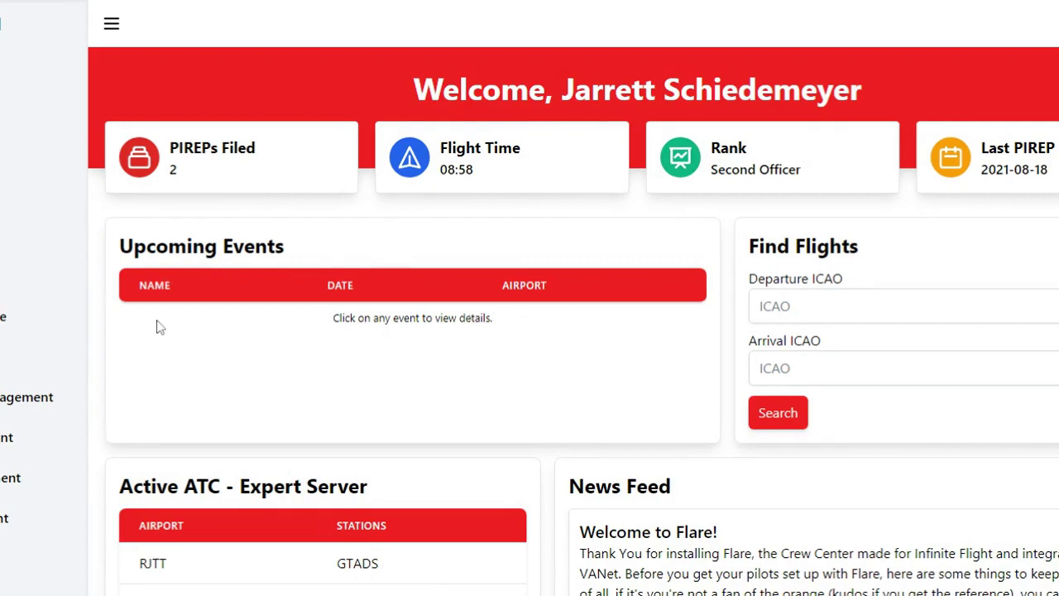
{"action": "left_click_drag", "start_coordinate": [160, 326], "coordinate": [460, 331]}
{"action": "left_click", "coordinate": [572, 332]}
{"action": "left_click", "coordinate": [759, 306]}
- Search routes from KORD to KATW, returning flight UA3752 with a 01:00 flight time
{"action": "left_click", "coordinate": [1006, 391]}
{"action": "left_click", "coordinate": [827, 306]}
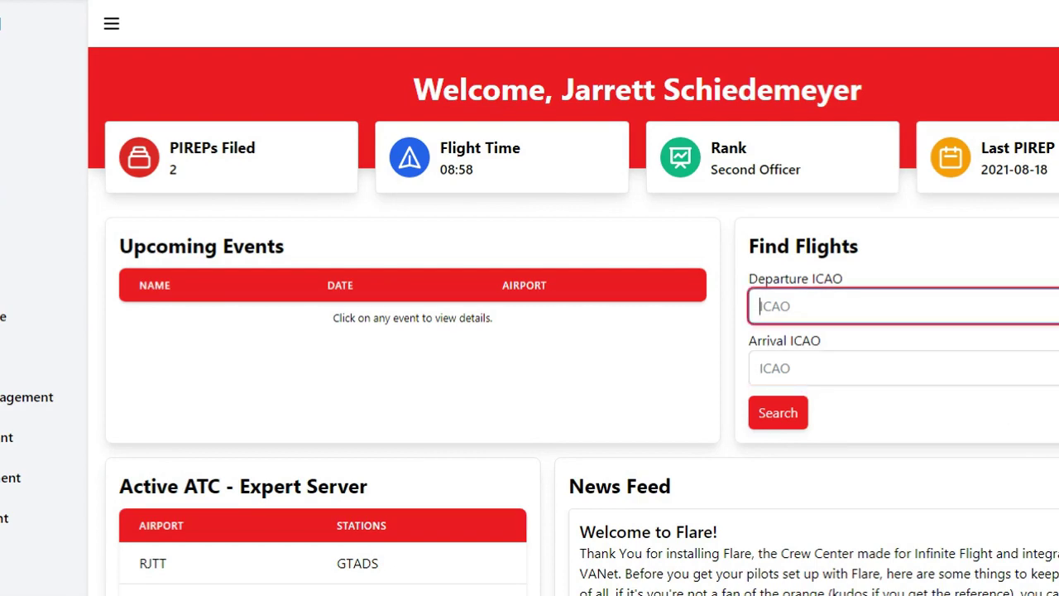
{"action": "type", "text": "KORD"}
{"action": "key", "text": "Tab"}
{"action": "type", "text": "A"}
{"action": "key", "text": "BackSpace"}
{"action": "type", "text": "KATW"}
{"action": "left_click", "coordinate": [1016, 397]}
{"action": "left_click", "coordinate": [779, 411]}
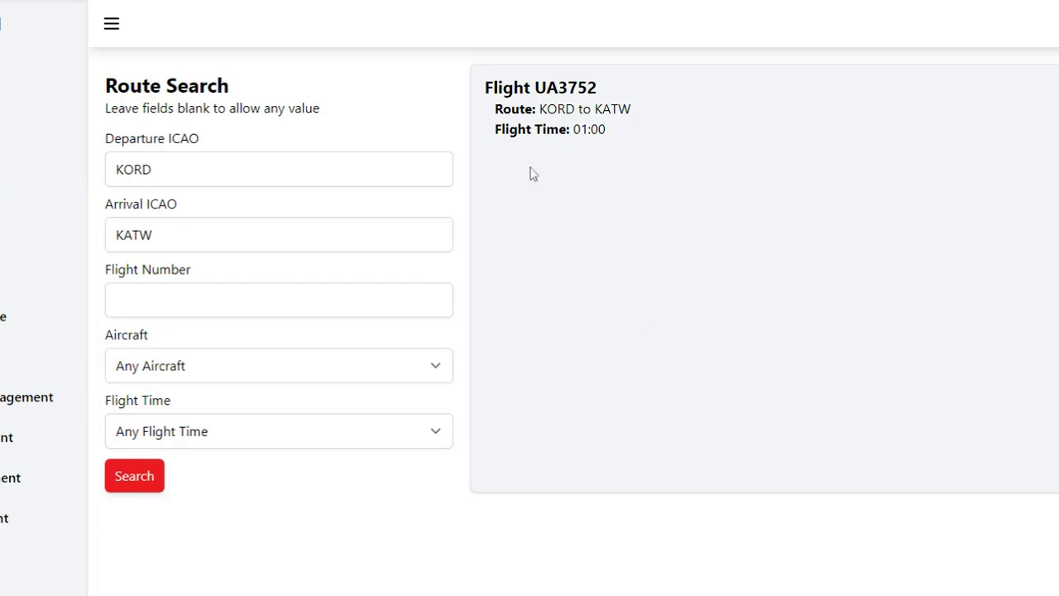
{"action": "left_click_drag", "start_coordinate": [564, 108], "coordinate": [645, 105]}
- Review flight UA3752's route details (aircraft, notes N/A, no PIREPs), then return to Route Search
{"action": "left_click", "coordinate": [633, 115]}
{"action": "left_click", "coordinate": [928, 217]}
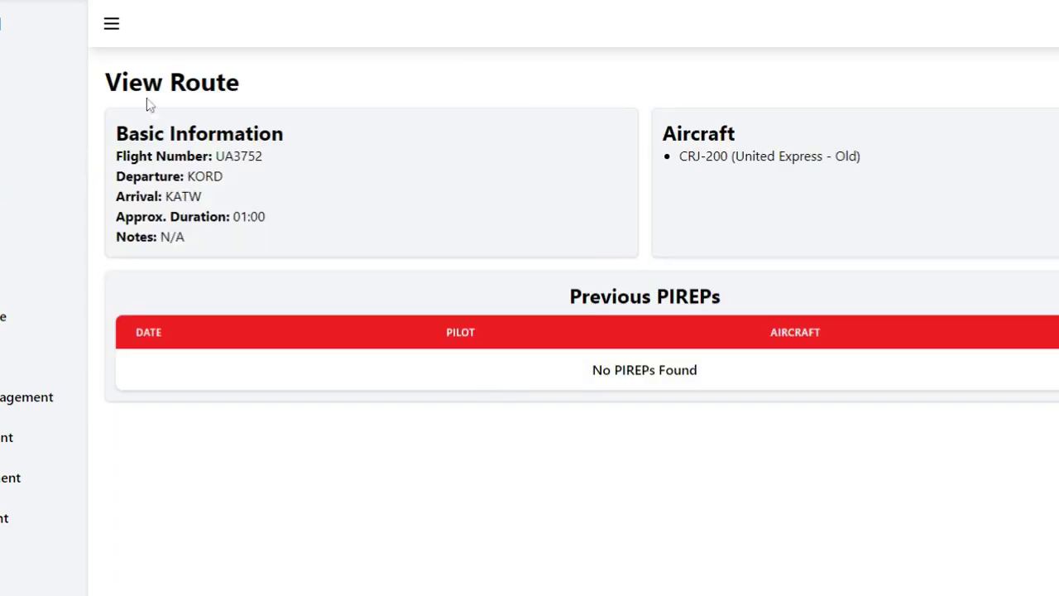
{"action": "left_click_drag", "start_coordinate": [823, 157], "coordinate": [918, 170]}
{"action": "left_click", "coordinate": [728, 183]}
{"action": "left_click_drag", "start_coordinate": [169, 237], "coordinate": [212, 243]}
{"action": "left_click", "coordinate": [566, 91]}
{"action": "left_click_drag", "start_coordinate": [712, 379], "coordinate": [511, 377]}
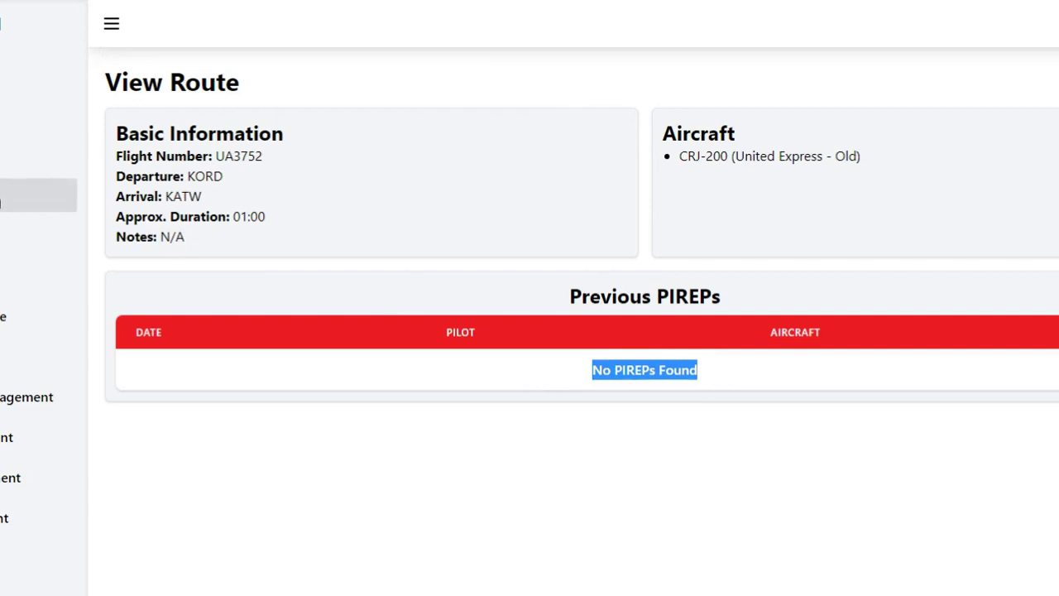
{"action": "left_click", "coordinate": [38, 195]}
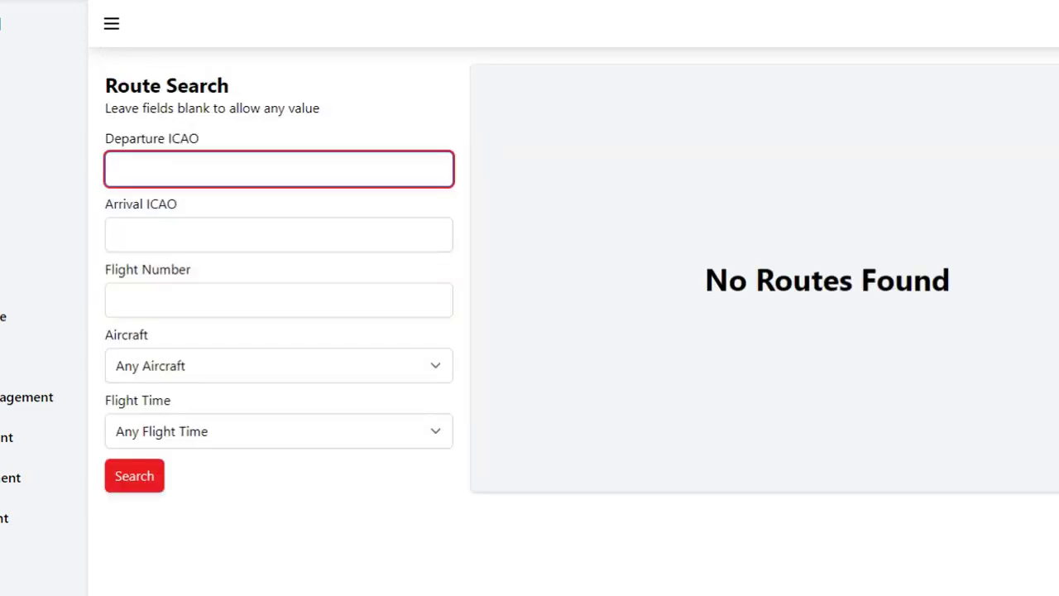
- Search for routes from EGLL to HAAB
{"action": "type", "text": "EGLL"}
{"action": "key", "text": "Tab"}
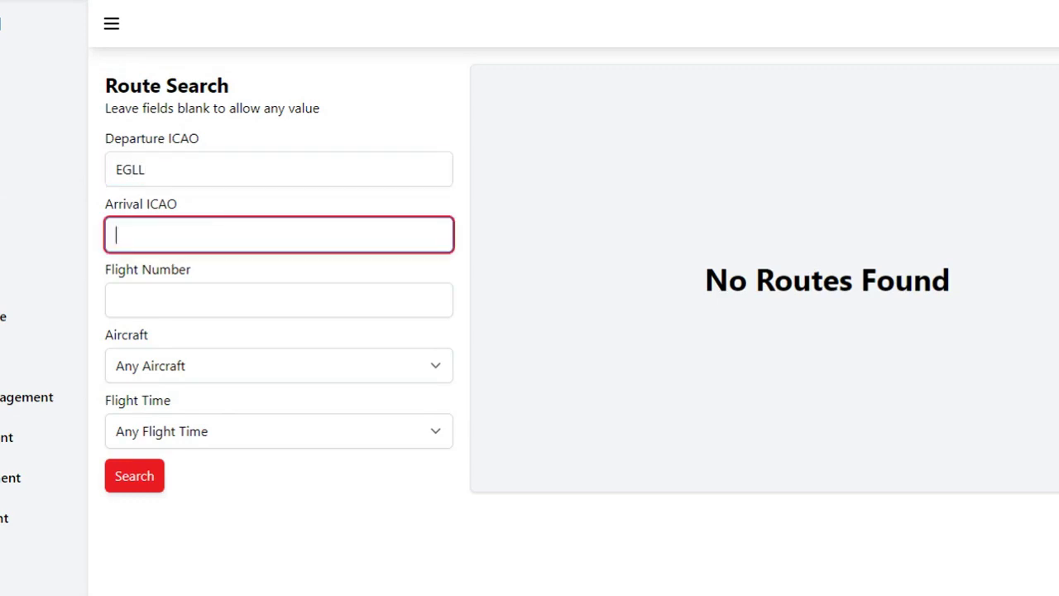
{"action": "type", "text": "HAAB"}
{"action": "left_click", "coordinate": [136, 490]}
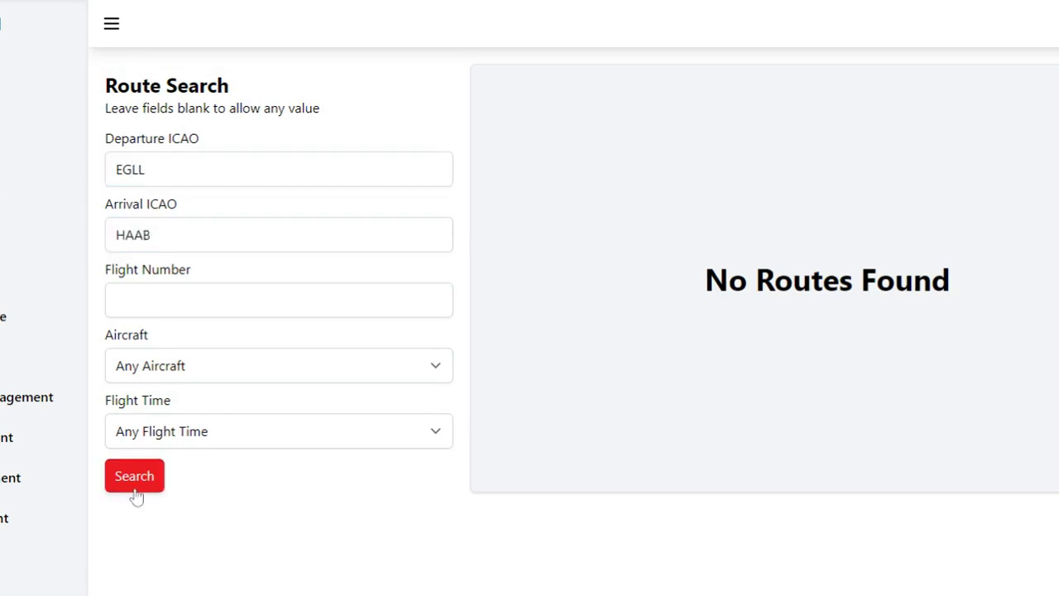
{"action": "left_click", "coordinate": [132, 485]}
- Replace the airports with CYYZ to ZBAA, search, and open flight AC2's route page
{"action": "double_click", "coordinate": [133, 235]}
{"action": "key", "text": "BackSpace"}
{"action": "double_click", "coordinate": [131, 170]}
{"action": "key", "text": "BackSpace"}
{"action": "type", "text": "CYYZ"}
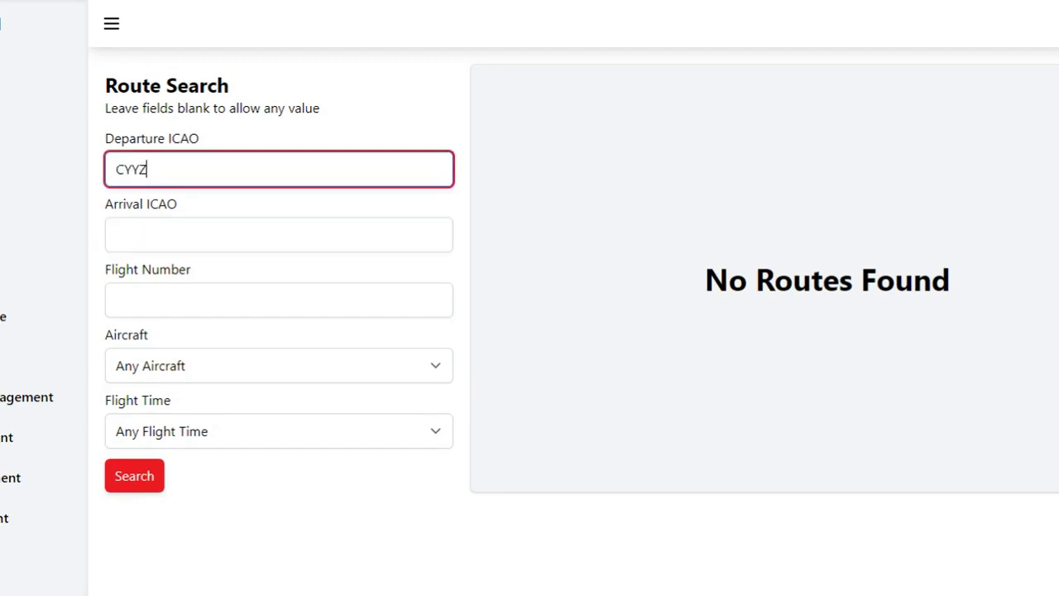
{"action": "left_click", "coordinate": [120, 235]}
{"action": "type", "text": "ZBAA"}
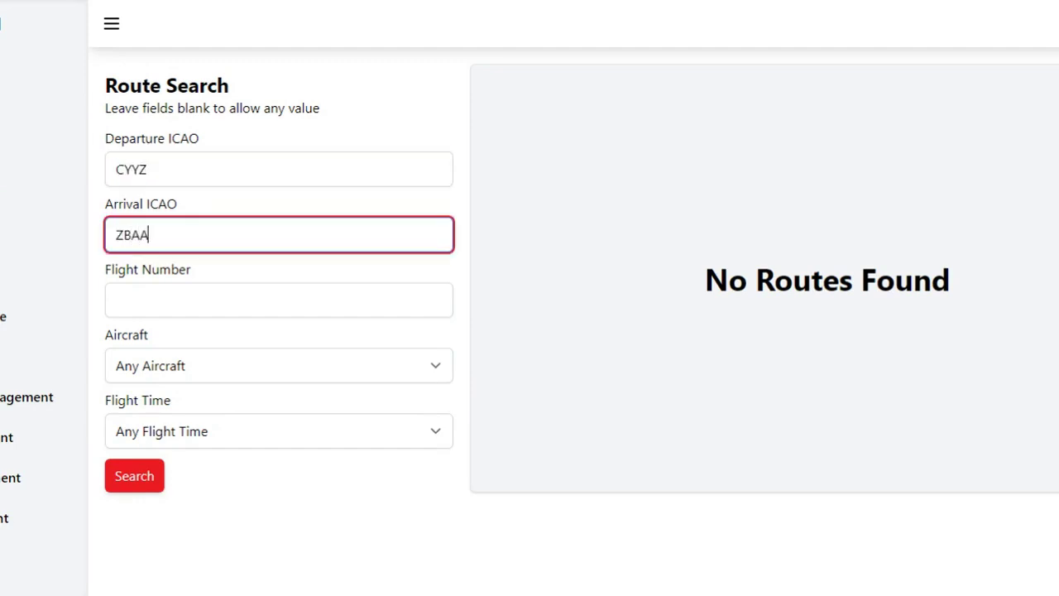
{"action": "left_click", "coordinate": [132, 471]}
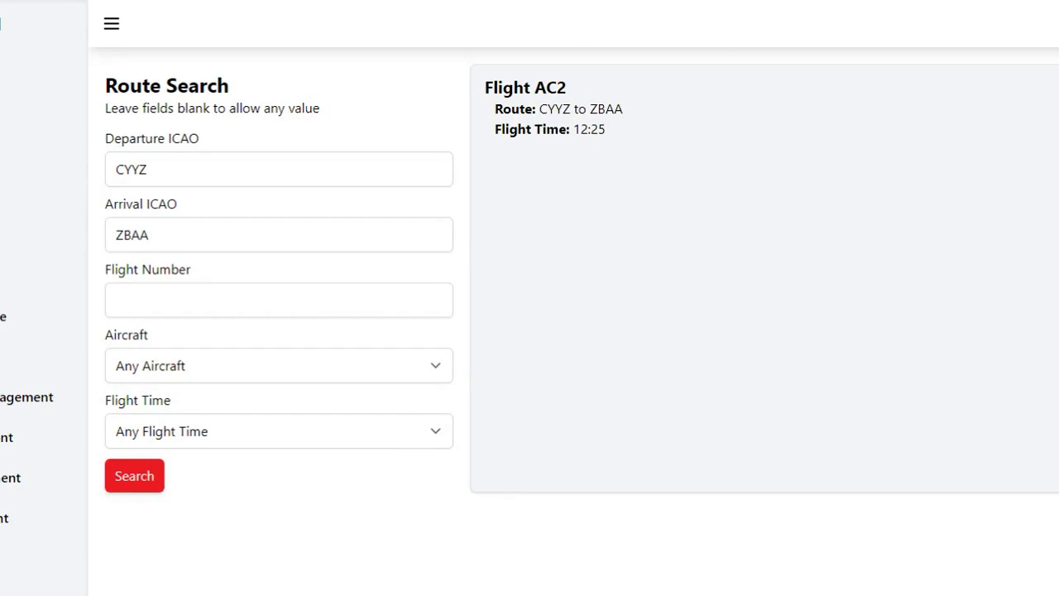
{"action": "left_click", "coordinate": [1047, 160]}
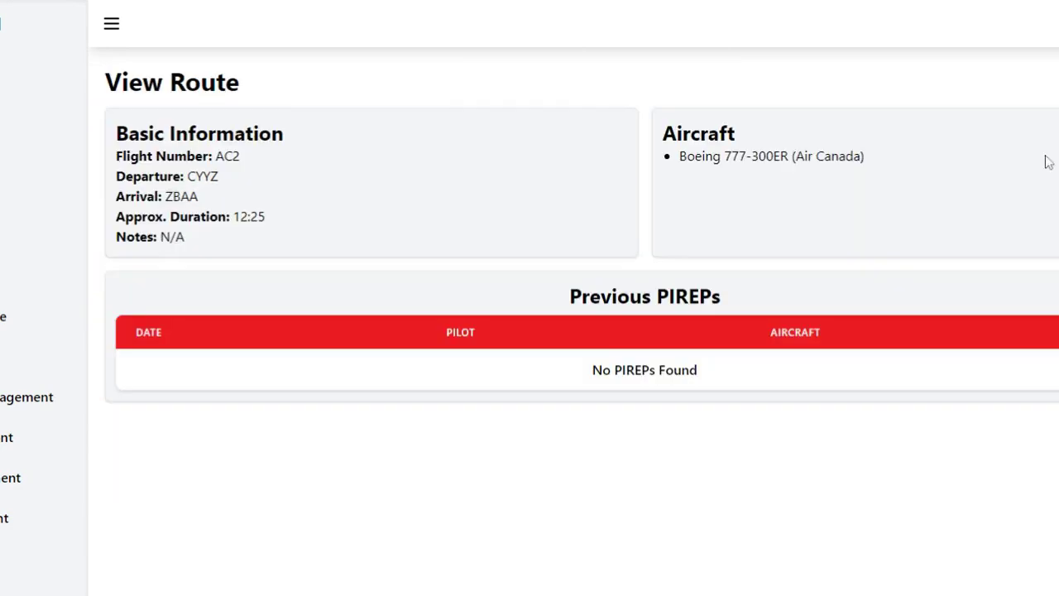
- Dismiss notifications and return to the dashboard, scrolling to Active ATC and the News Feed
{"action": "left_click_drag", "start_coordinate": [924, 177], "coordinate": [236, 439]}
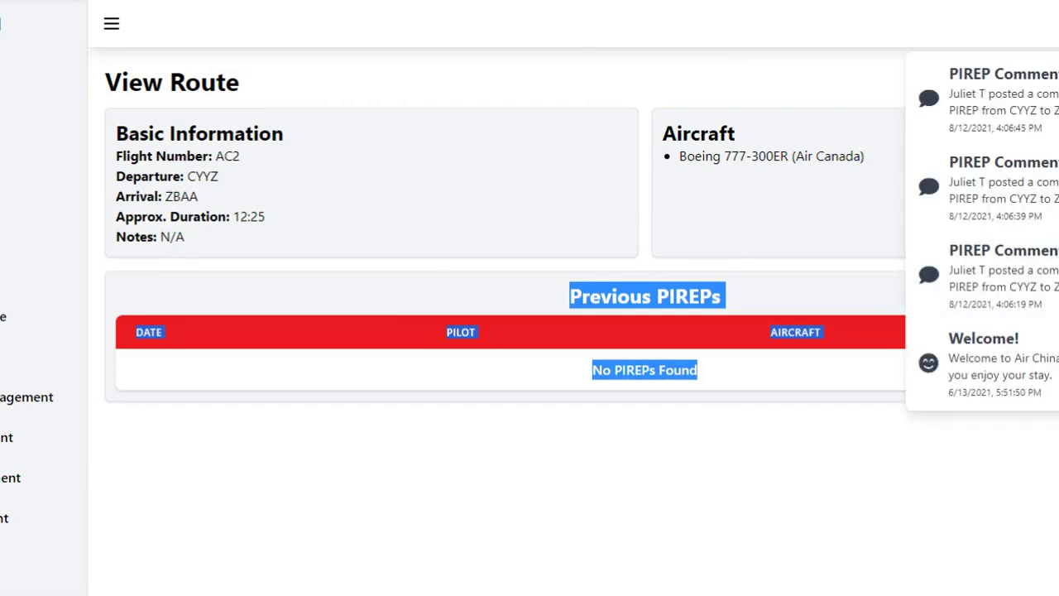
{"action": "left_click", "coordinate": [603, 87]}
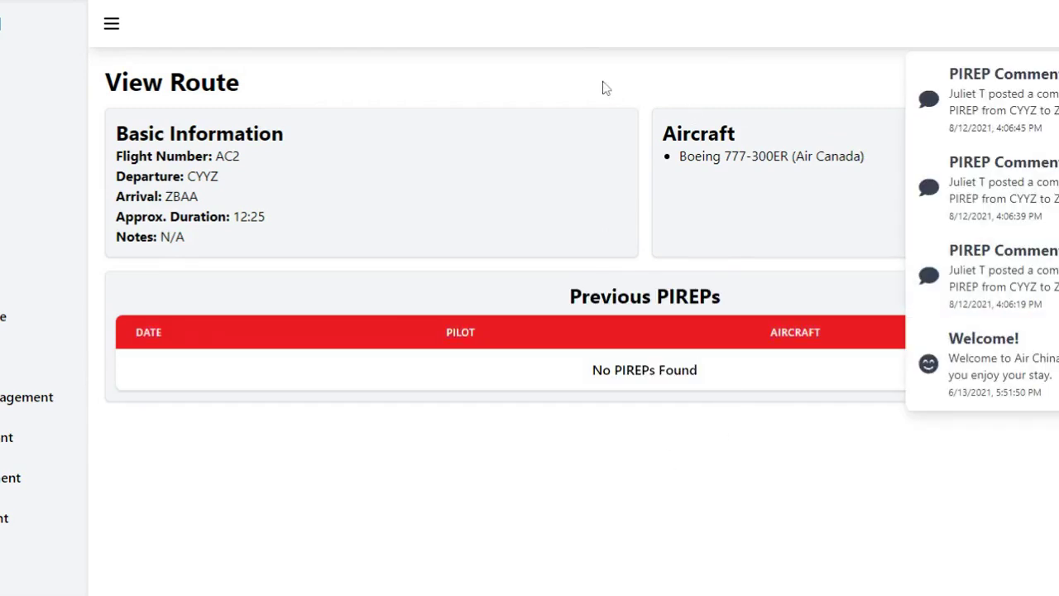
{"action": "left_click", "coordinate": [114, 22]}
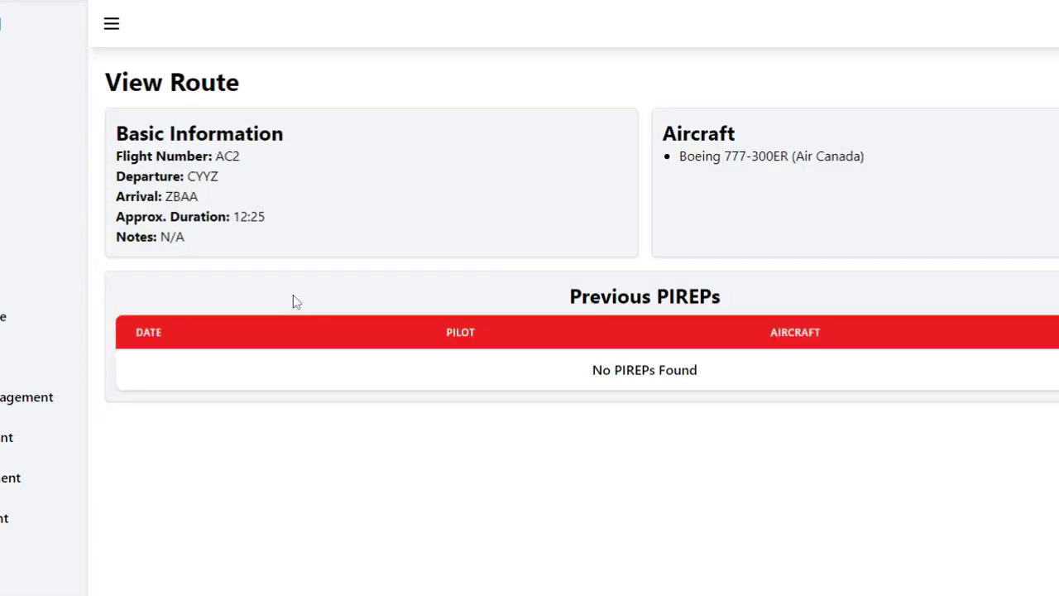
{"action": "left_click", "coordinate": [12, 84]}
{"action": "scroll", "coordinate": [463, 273], "scroll_direction": "down", "scroll_amount": 2}
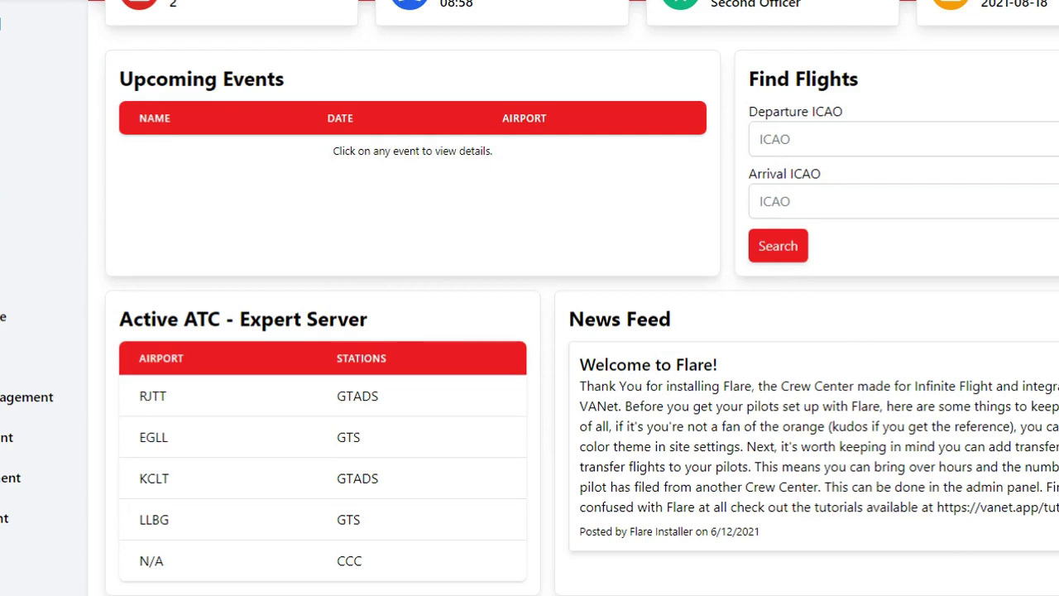
- Open the File PIREP form, prefilled with Flight Date 08/18/2021
{"action": "scroll", "coordinate": [570, 331], "scroll_direction": "up", "scroll_amount": 1}
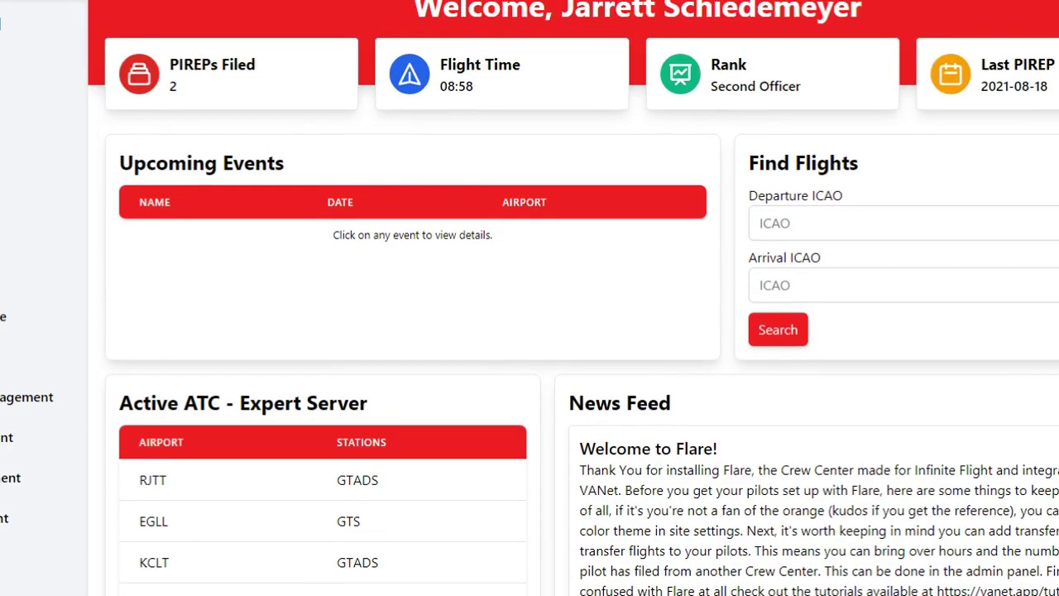
{"action": "scroll", "coordinate": [570, 331], "scroll_direction": "up", "scroll_amount": 1}
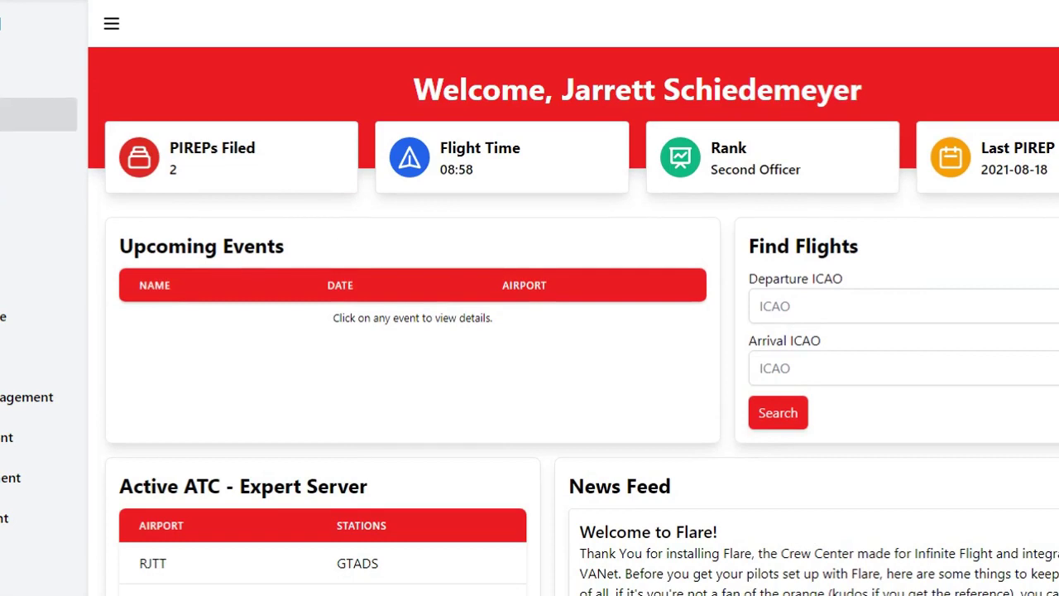
{"action": "left_click", "coordinate": [38, 114]}
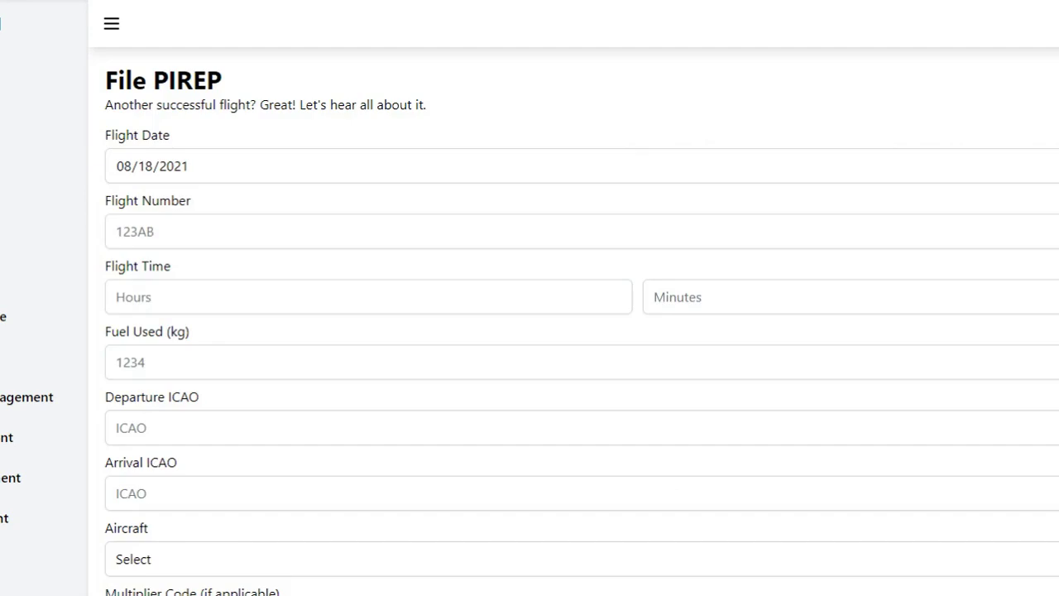
- Enter flight number UA912 in the PIREP form
{"action": "left_click", "coordinate": [300, 177]}
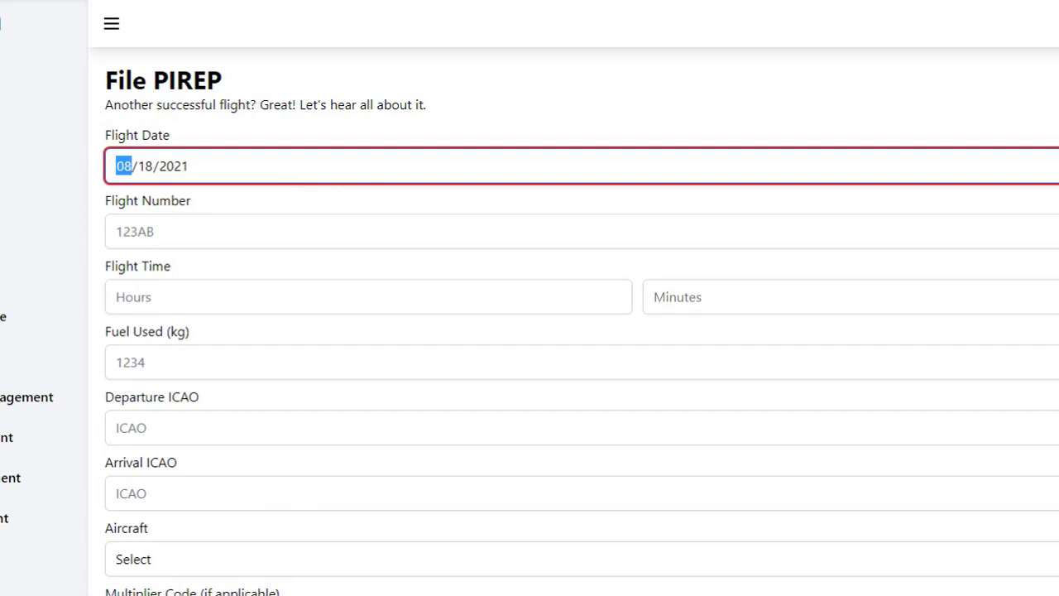
{"action": "left_click", "coordinate": [520, 276]}
{"action": "left_click", "coordinate": [520, 232]}
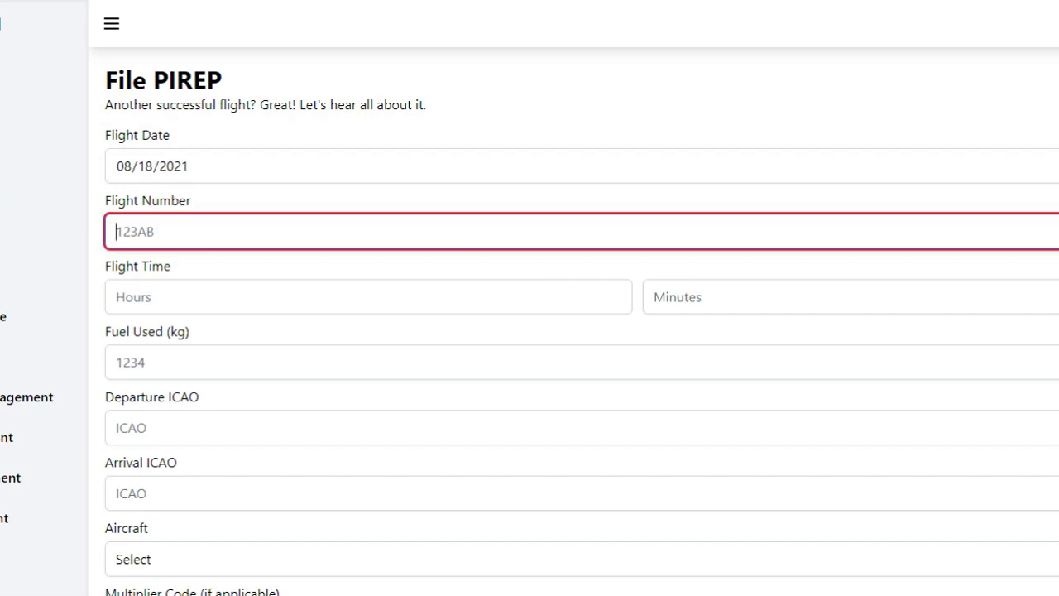
{"action": "type", "text": "UA912"}
- Set the flight time to 8 hours 56 minutes
{"action": "key", "text": "Tab"}
{"action": "type", "text": "8"}
{"action": "left_click", "coordinate": [830, 295]}
{"action": "type", "text": "54"}
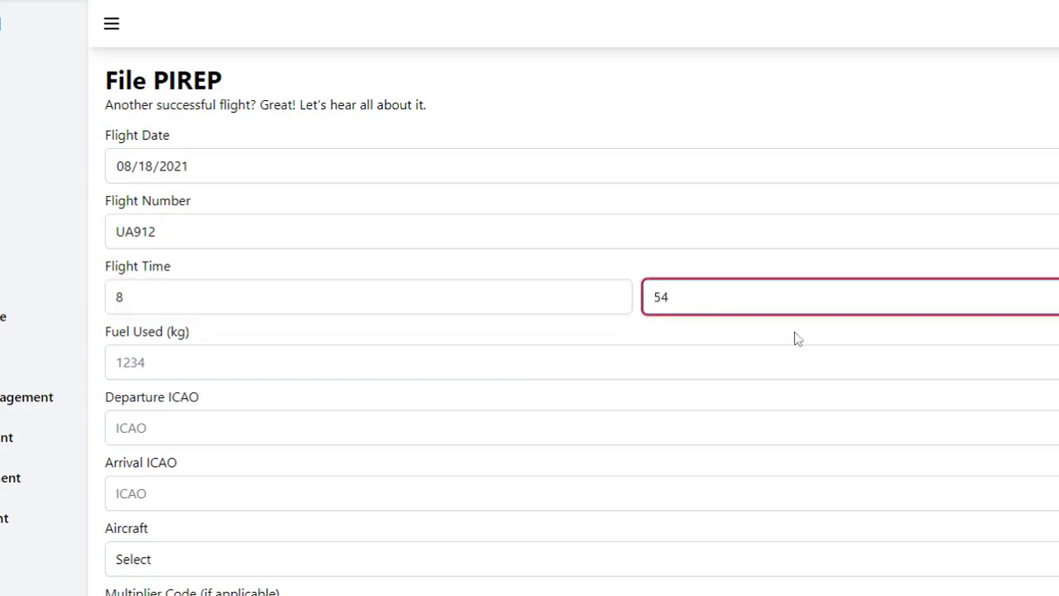
{"action": "key", "text": "BackSpace"}
{"action": "type", "text": "6"}
- Enter fuel used 45530, departure KORD and arrival LIRF
{"action": "key", "text": "Tab"}
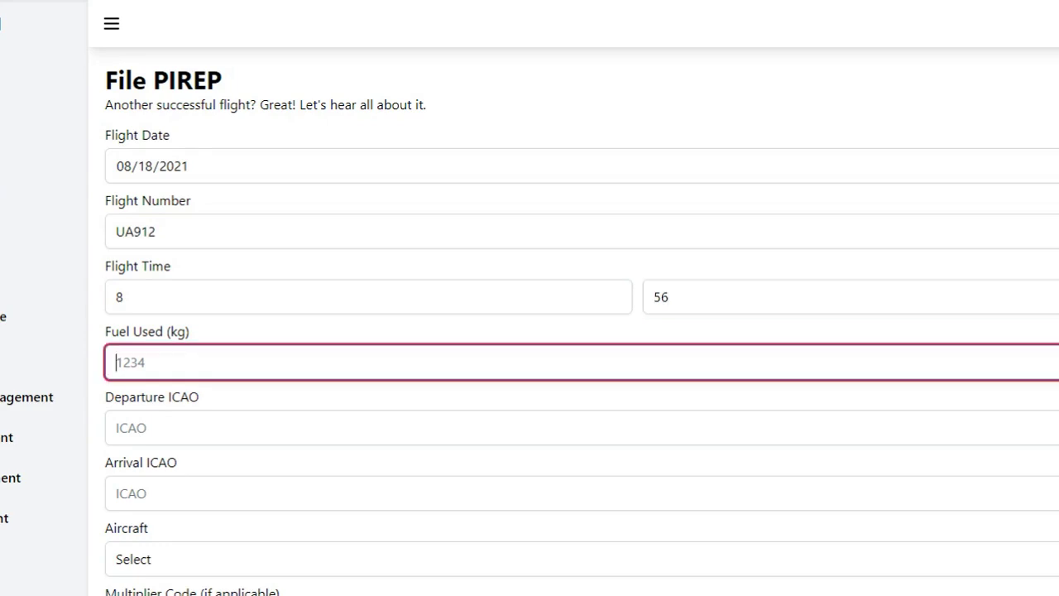
{"action": "type", "text": "45530"}
{"action": "key", "text": "Tab"}
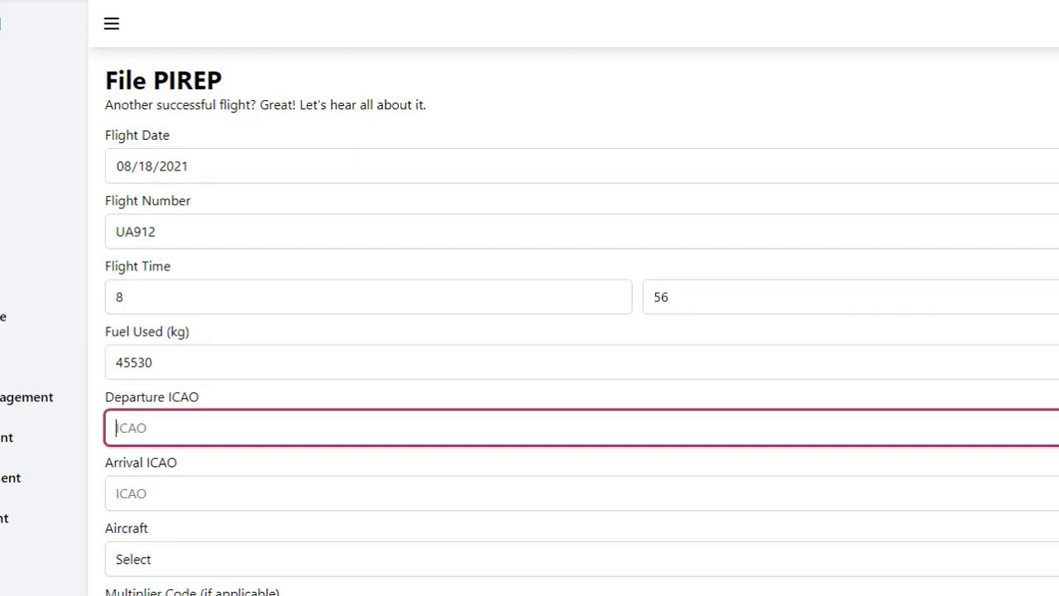
{"action": "type", "text": "KORD"}
{"action": "key", "text": "Tab"}
{"action": "type", "text": "LIRF"}
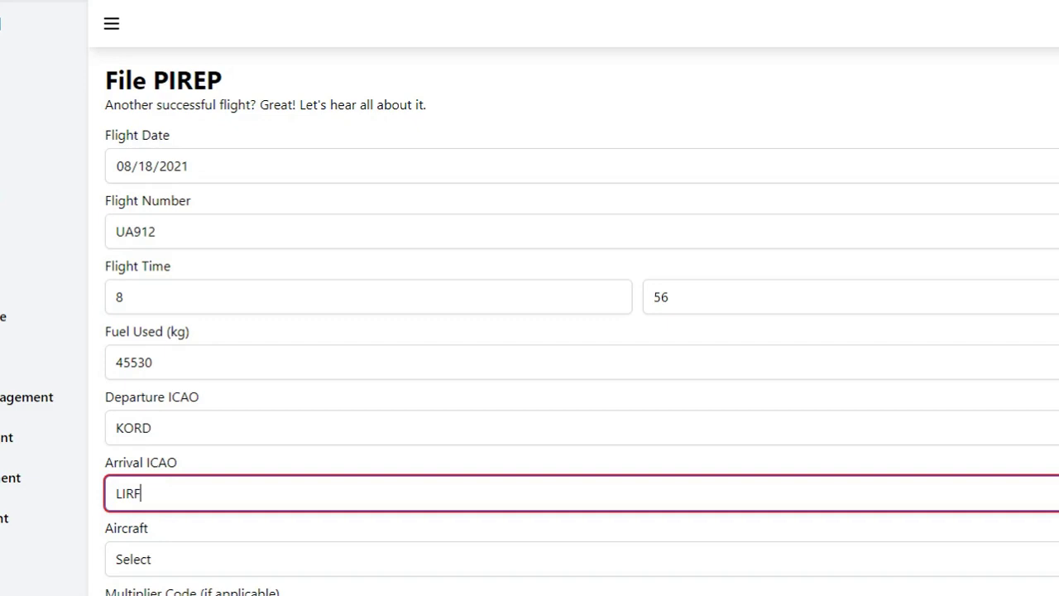
{"action": "scroll", "coordinate": [671, 418], "scroll_direction": "down", "scroll_amount": 1}
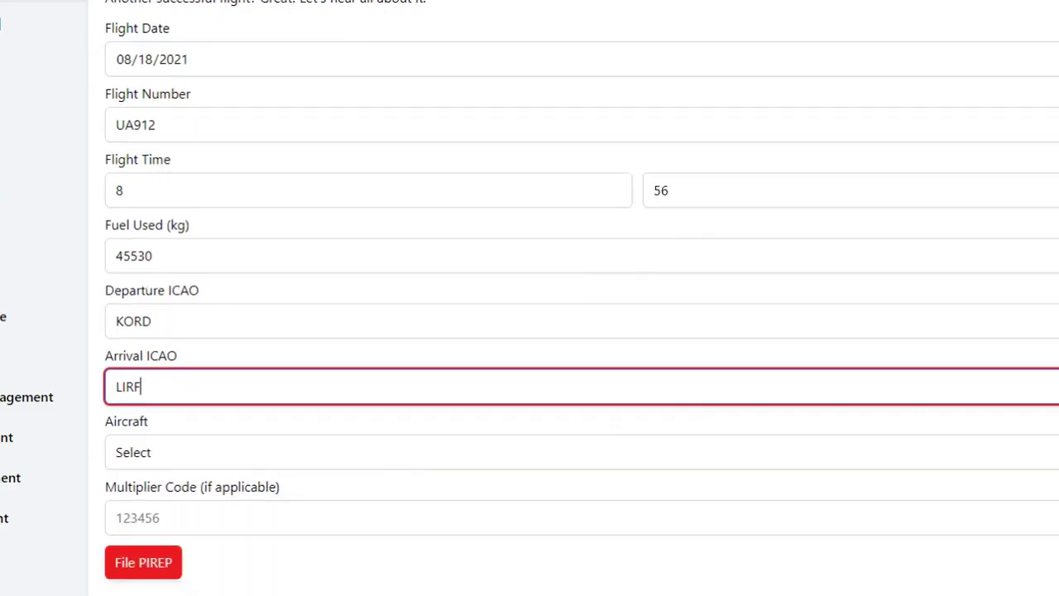
{"action": "left_click", "coordinate": [337, 457]}
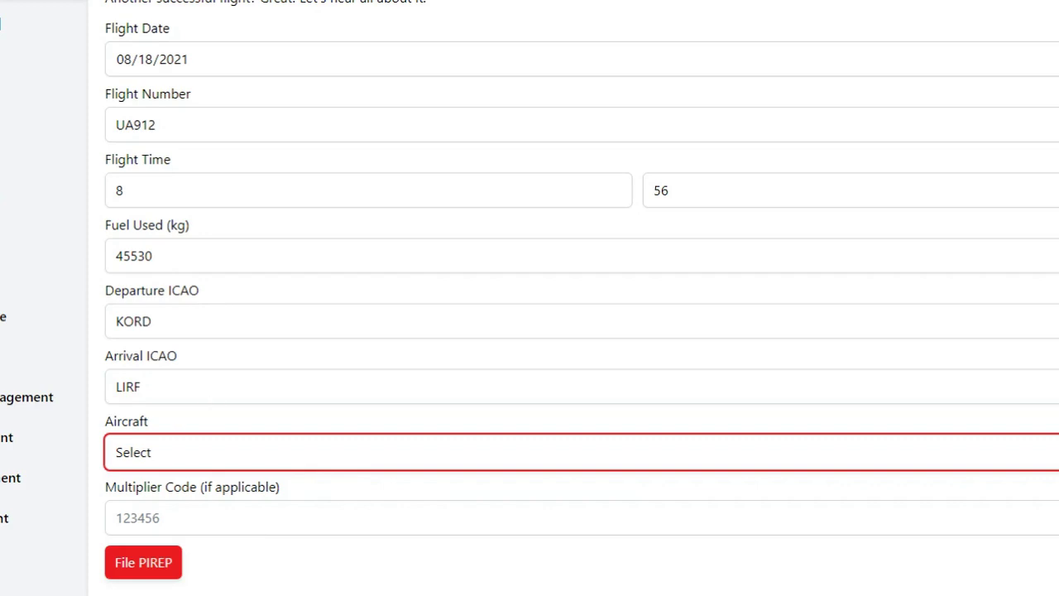
- Select aircraft ERJ-170 (United), recheck the flight time, and file the PIREP
{"action": "key", "text": "e"}
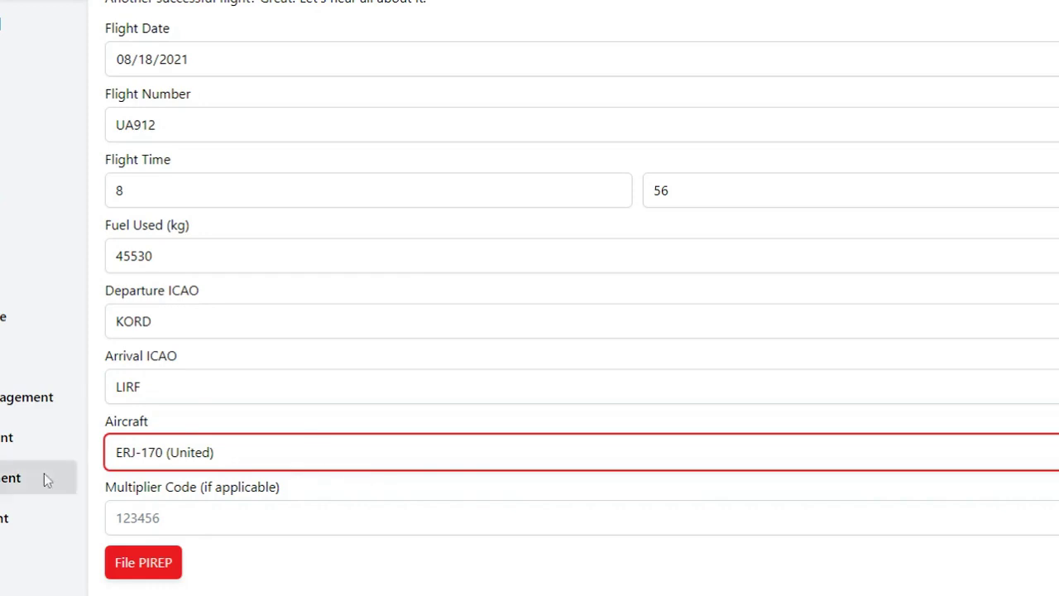
{"action": "key", "text": "Tab"}
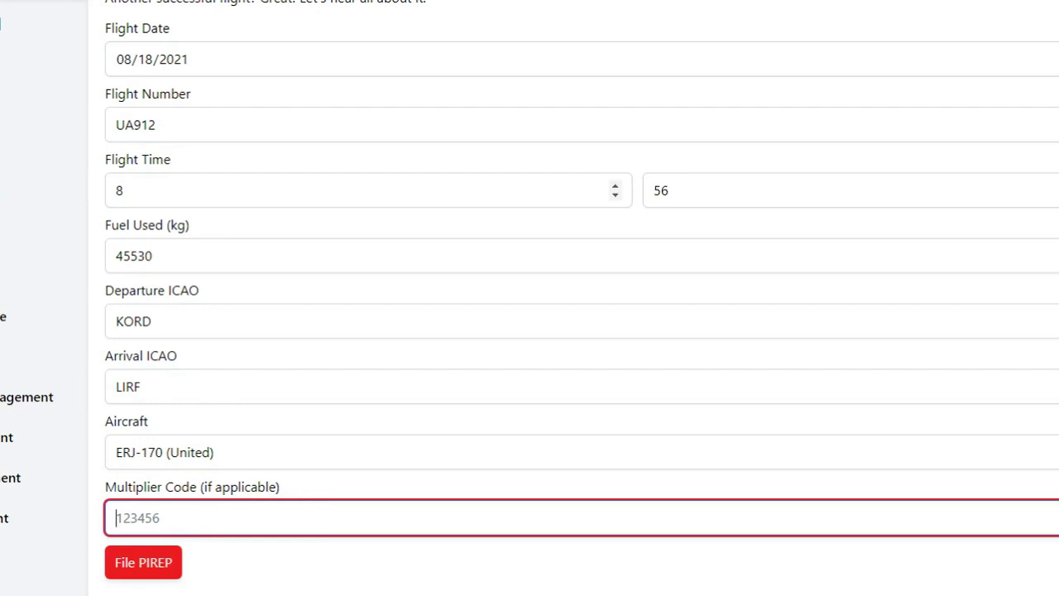
{"action": "left_click", "coordinate": [579, 190]}
{"action": "left_click", "coordinate": [693, 191]}
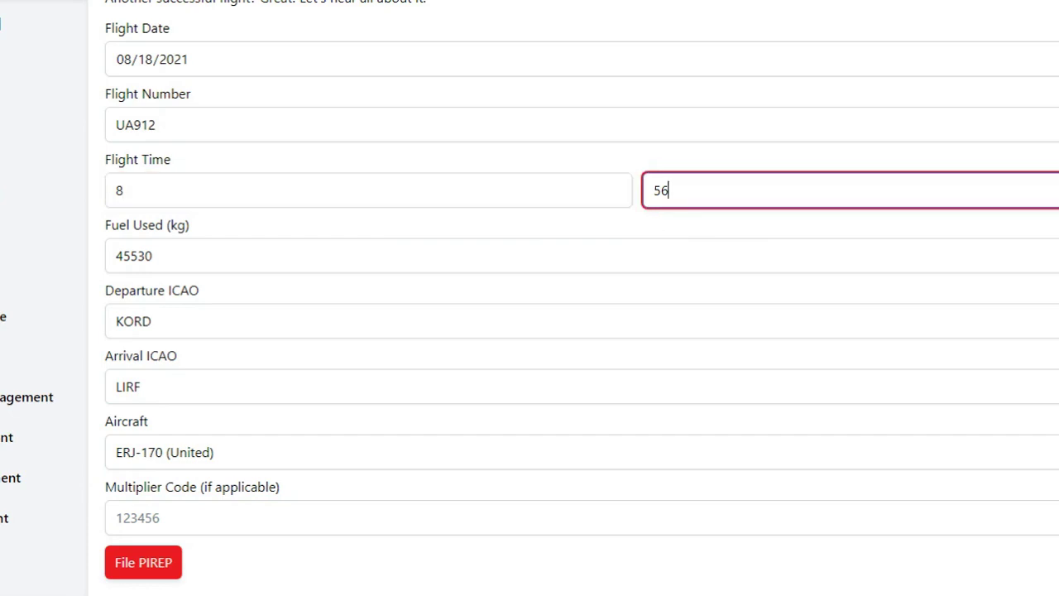
{"action": "left_click", "coordinate": [579, 191]}
{"action": "left_click", "coordinate": [235, 517]}
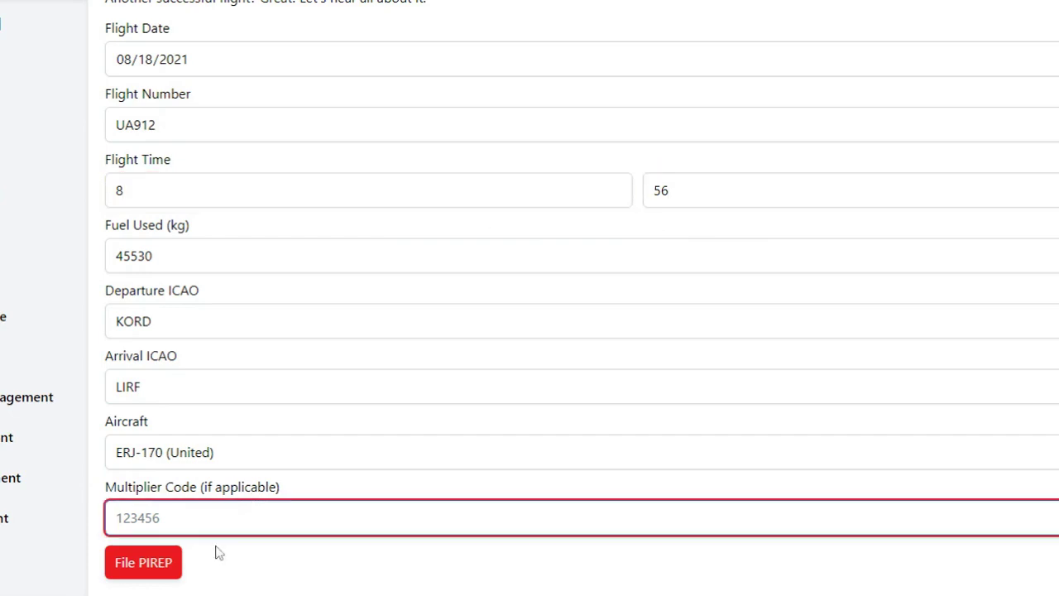
{"action": "left_click", "coordinate": [162, 562]}
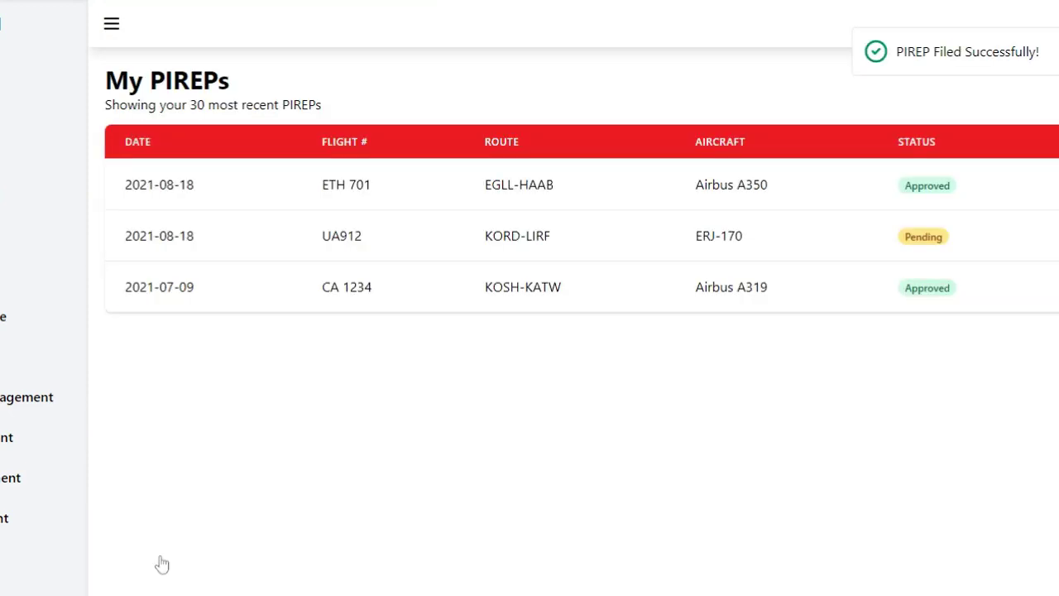
- Check the new UA912 Pending row, then visit the Events and ACARS pages
{"action": "left_click_drag", "start_coordinate": [126, 237], "coordinate": [943, 236]}
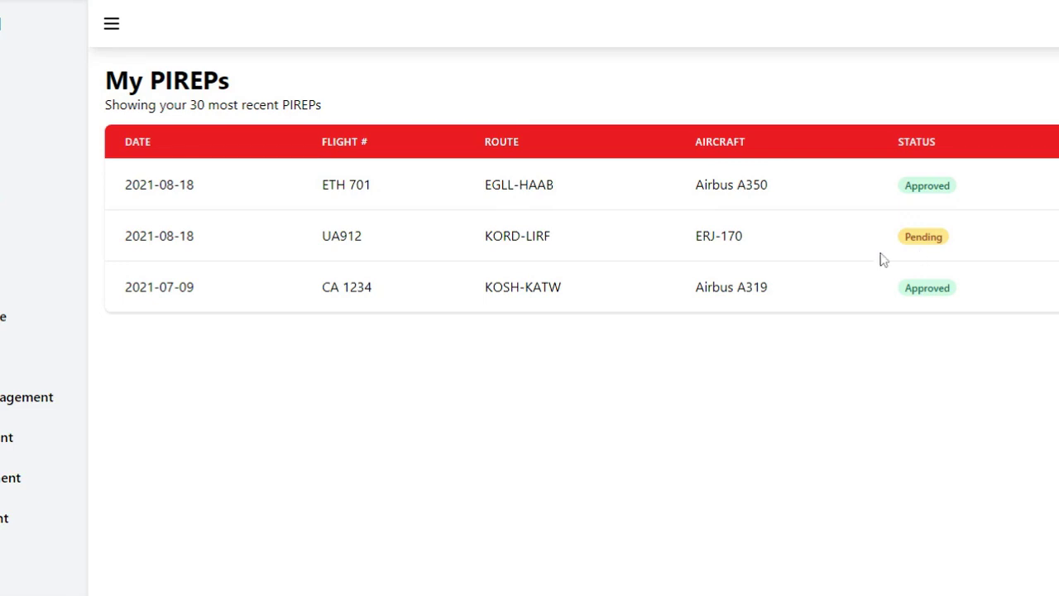
{"action": "left_click", "coordinate": [10, 251]}
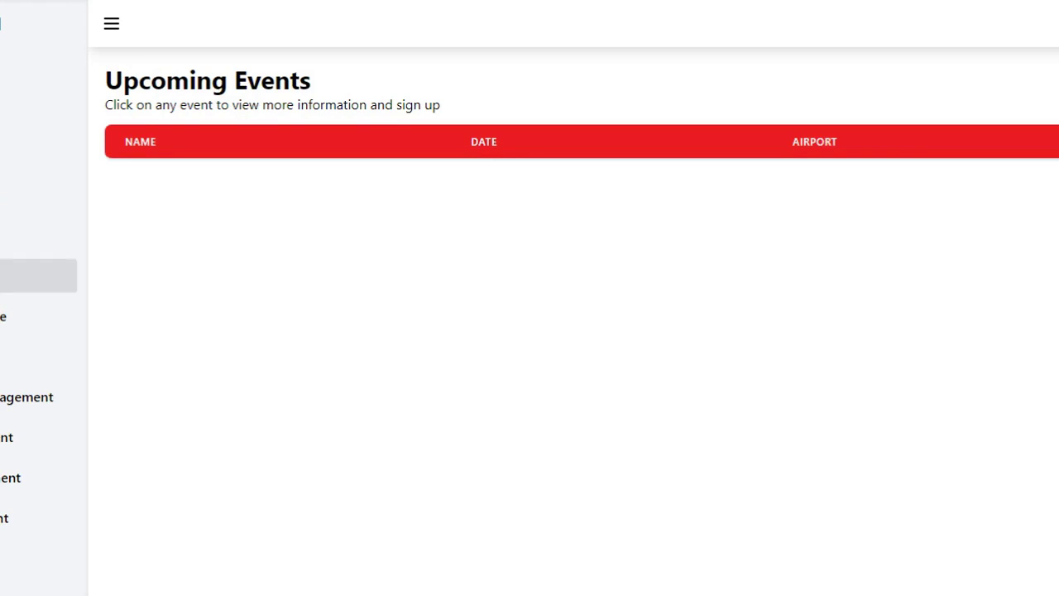
{"action": "left_click", "coordinate": [33, 275]}
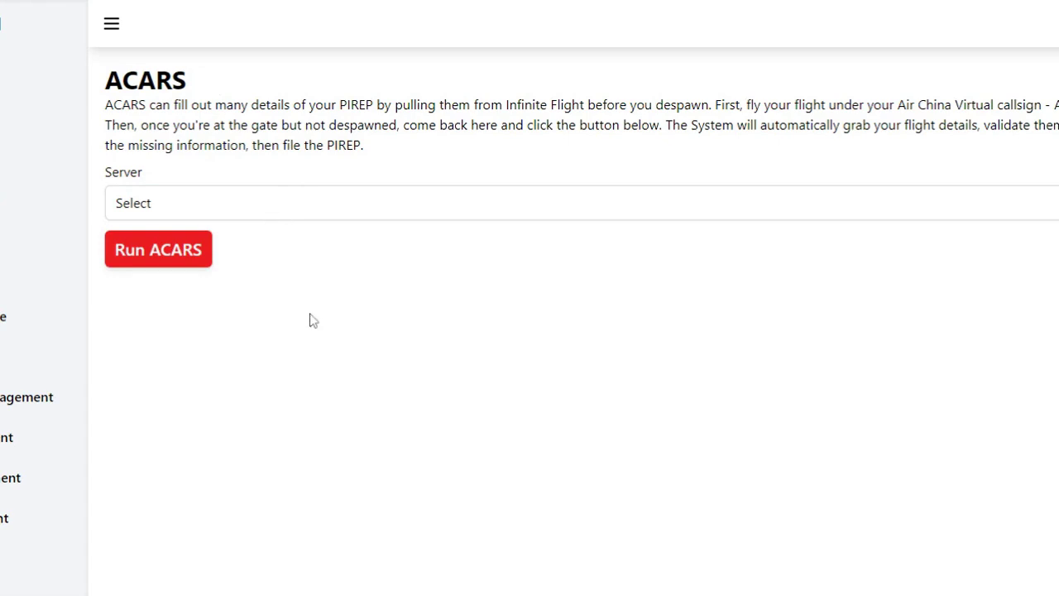
- Choose Expert Server as the ACARS server and head to the Hub page
{"action": "left_click", "coordinate": [247, 214]}
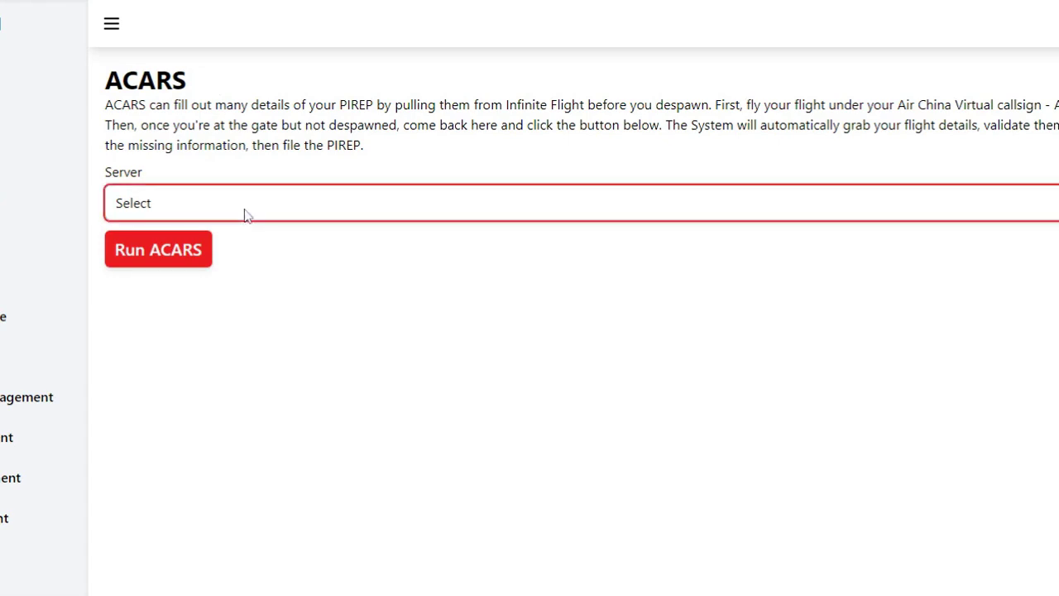
{"action": "left_click", "coordinate": [267, 304]}
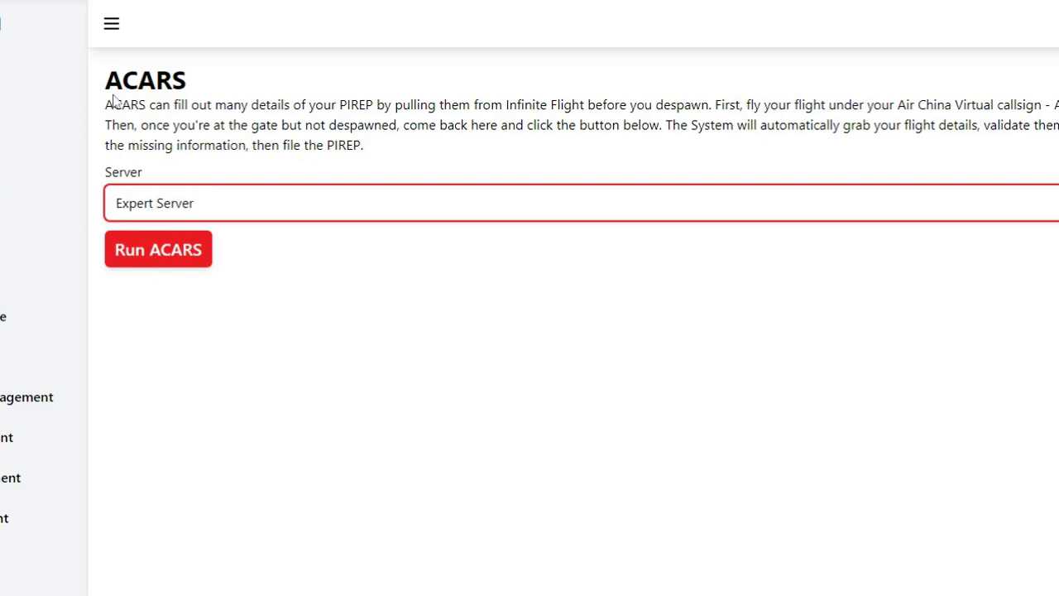
{"action": "left_click", "coordinate": [4, 360]}
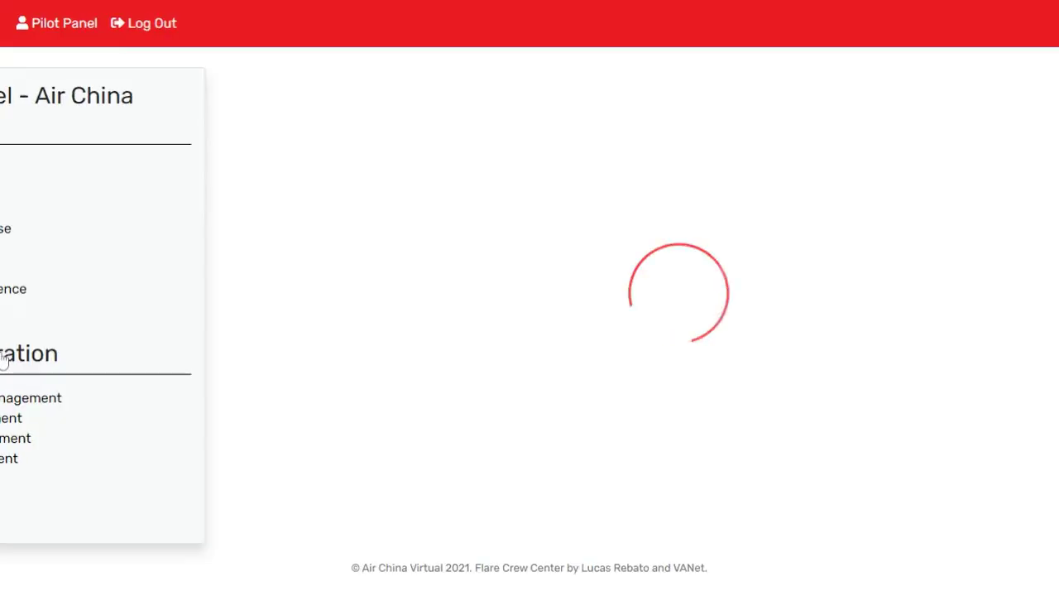
- Read the Hub page's no-hub-set message and scroll through the dashboard
{"action": "left_click_drag", "start_coordinate": [581, 210], "coordinate": [245, 302]}
{"action": "left_click", "coordinate": [978, 216]}
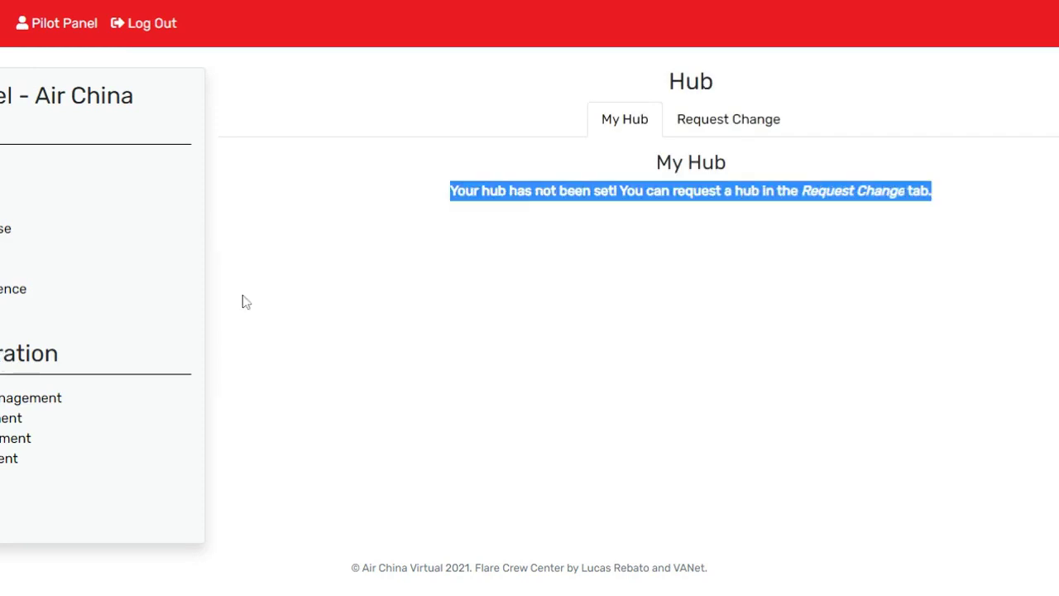
{"action": "left_click", "coordinate": [570, 262]}
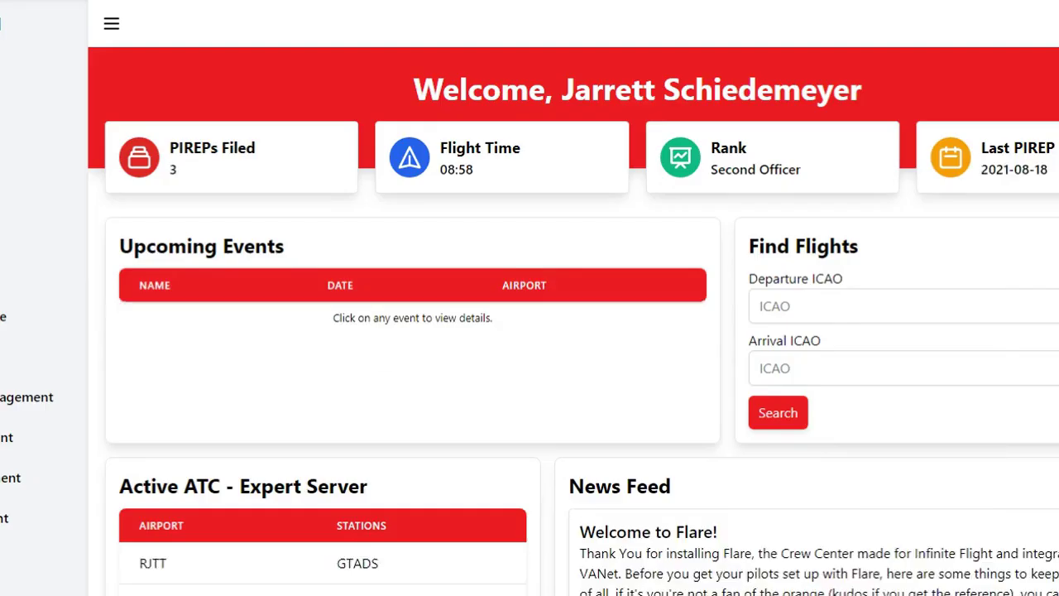
{"action": "scroll", "coordinate": [8, 422], "scroll_direction": "down", "scroll_amount": 3}
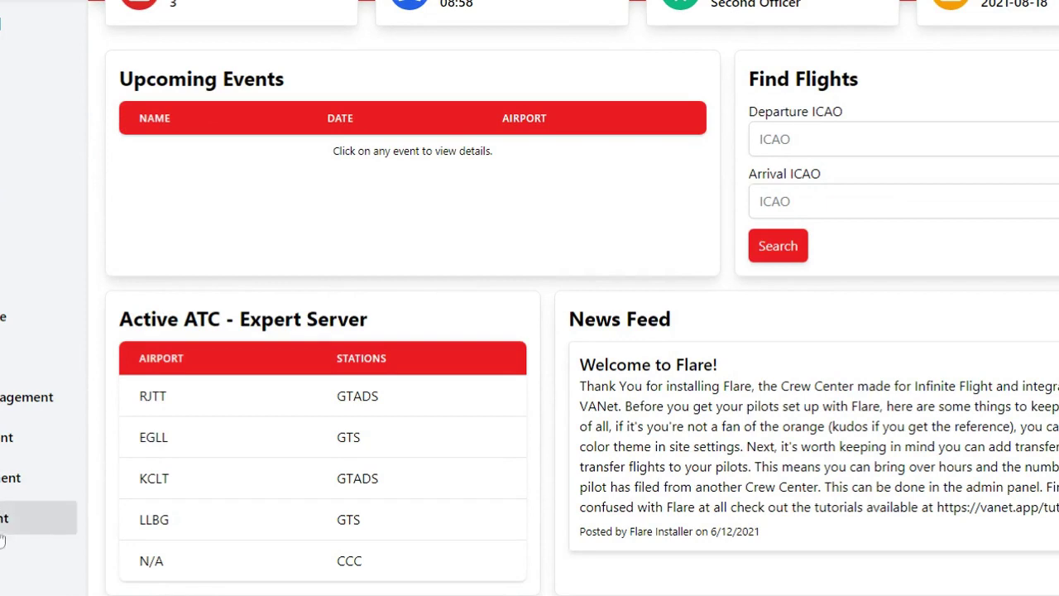
- Return to the top of the dashboard and collapse the side navigation
{"action": "scroll", "coordinate": [279, 256], "scroll_direction": "up", "scroll_amount": 2}
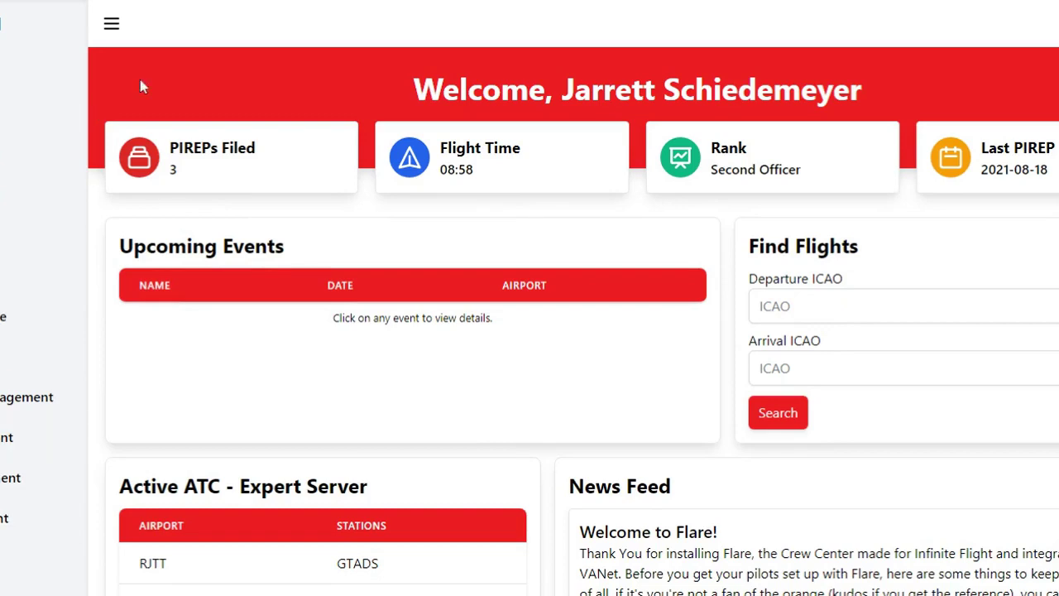
{"action": "left_click", "coordinate": [112, 24]}
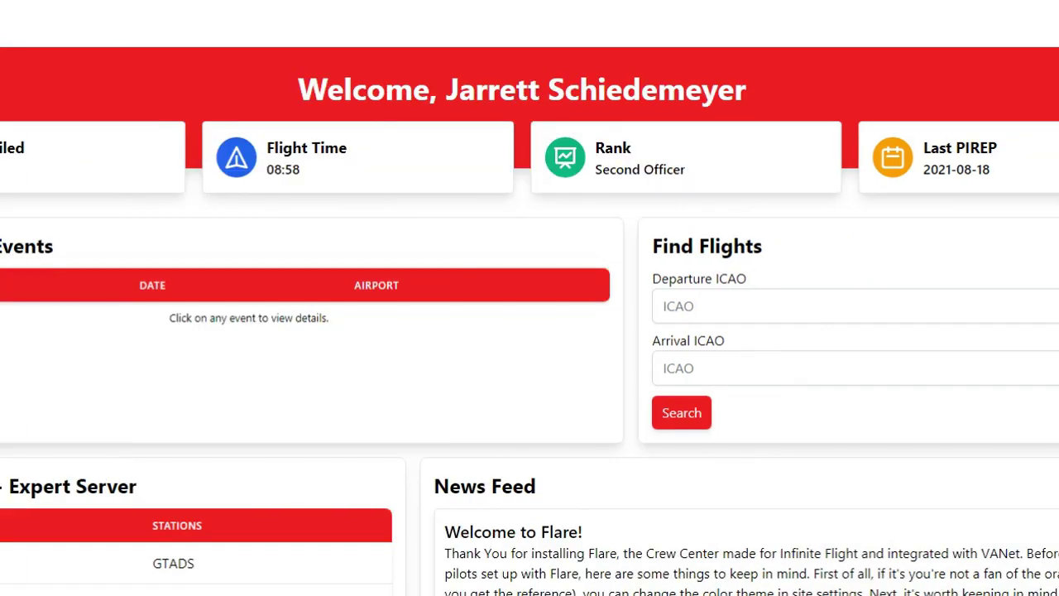